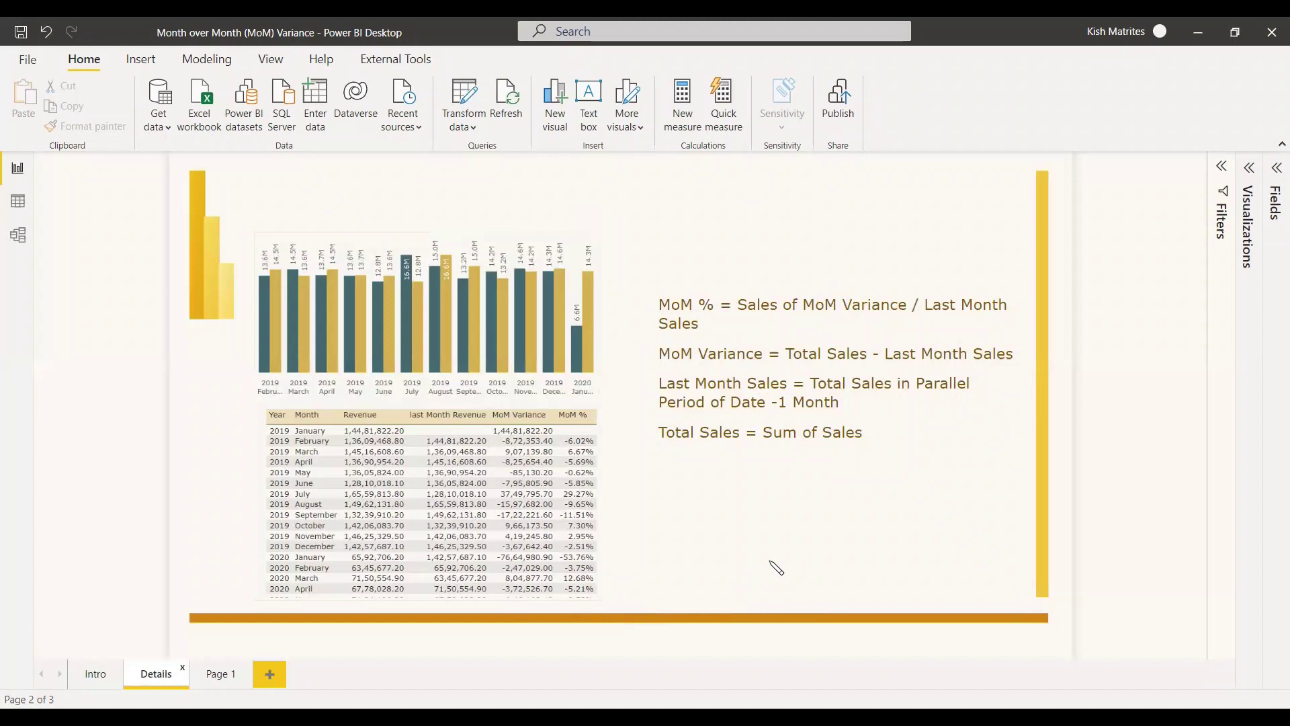
# Switch to the empty Page 1 and expand the Calendar and Sales Details fields
pyautogui.click(220, 673)
pyautogui.click(1276, 168)
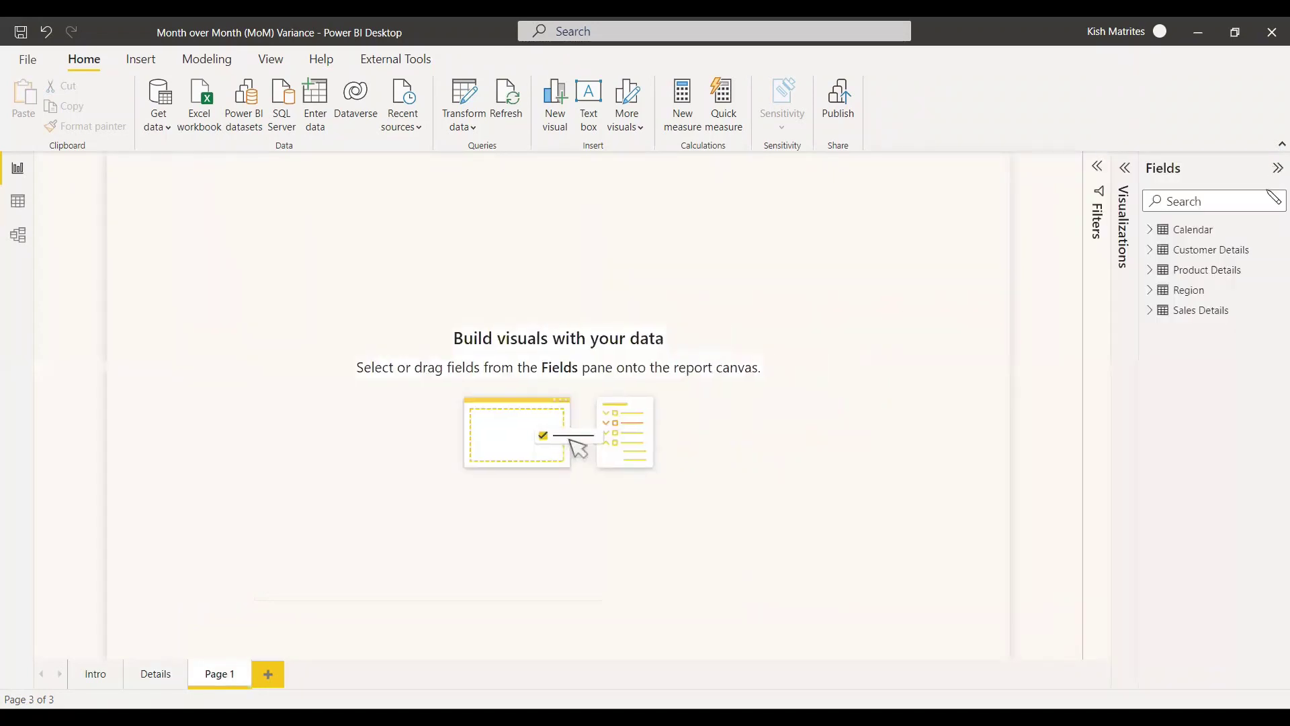
pyautogui.click(1150, 230)
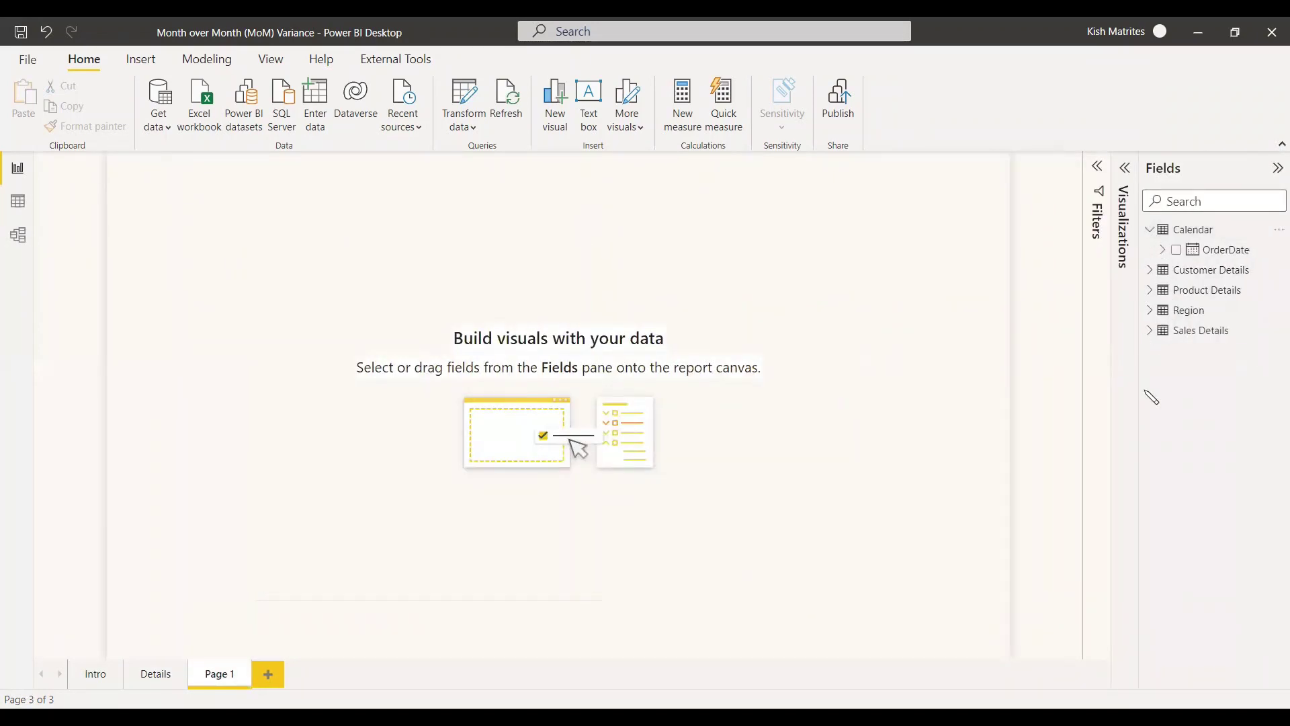
pyautogui.click(1150, 330)
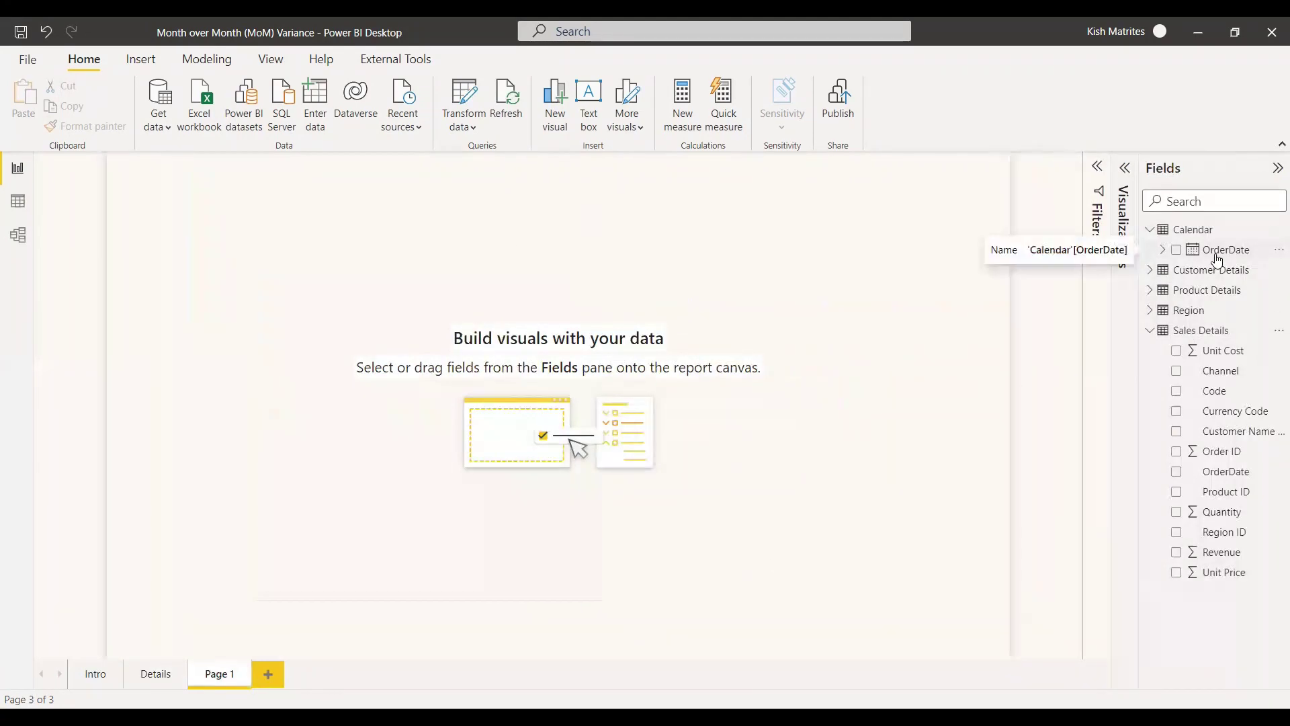
# Create the measure Total Revenue = SUM('Sales Details'[Revenue]) in Sales Details
pyautogui.rightClick(1188, 331)
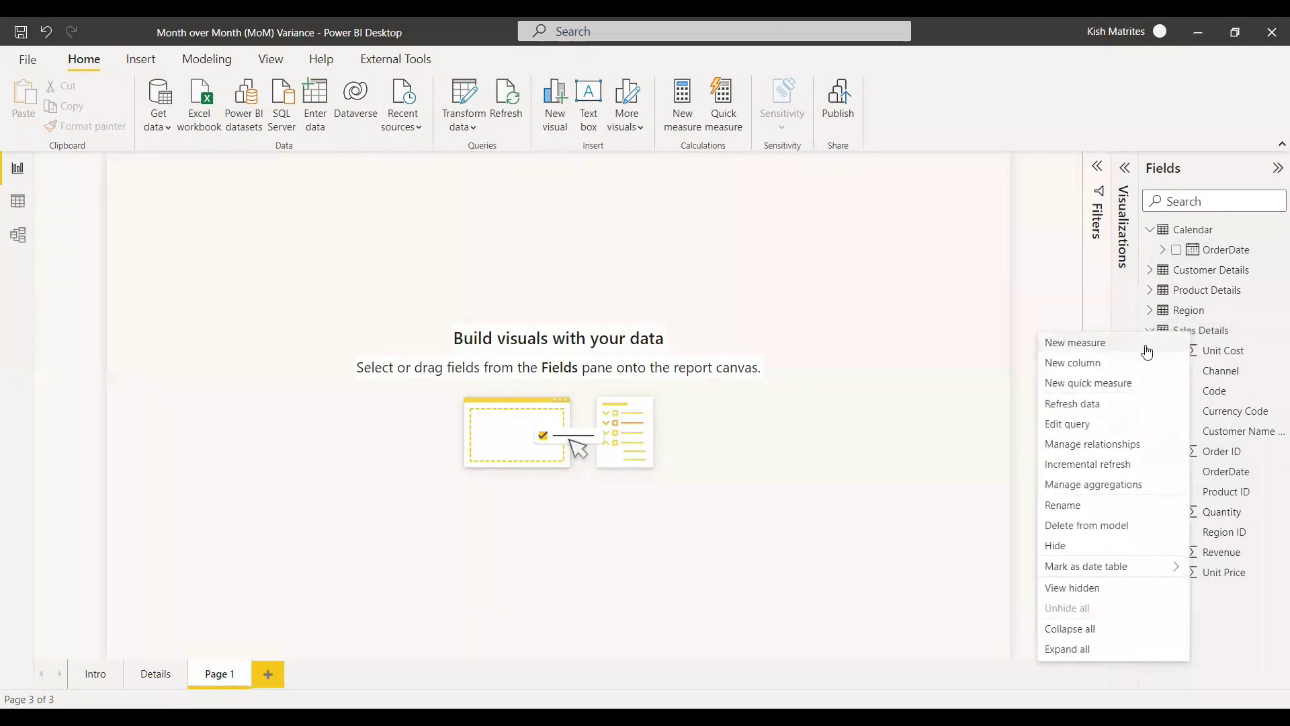
pyautogui.click(1147, 352)
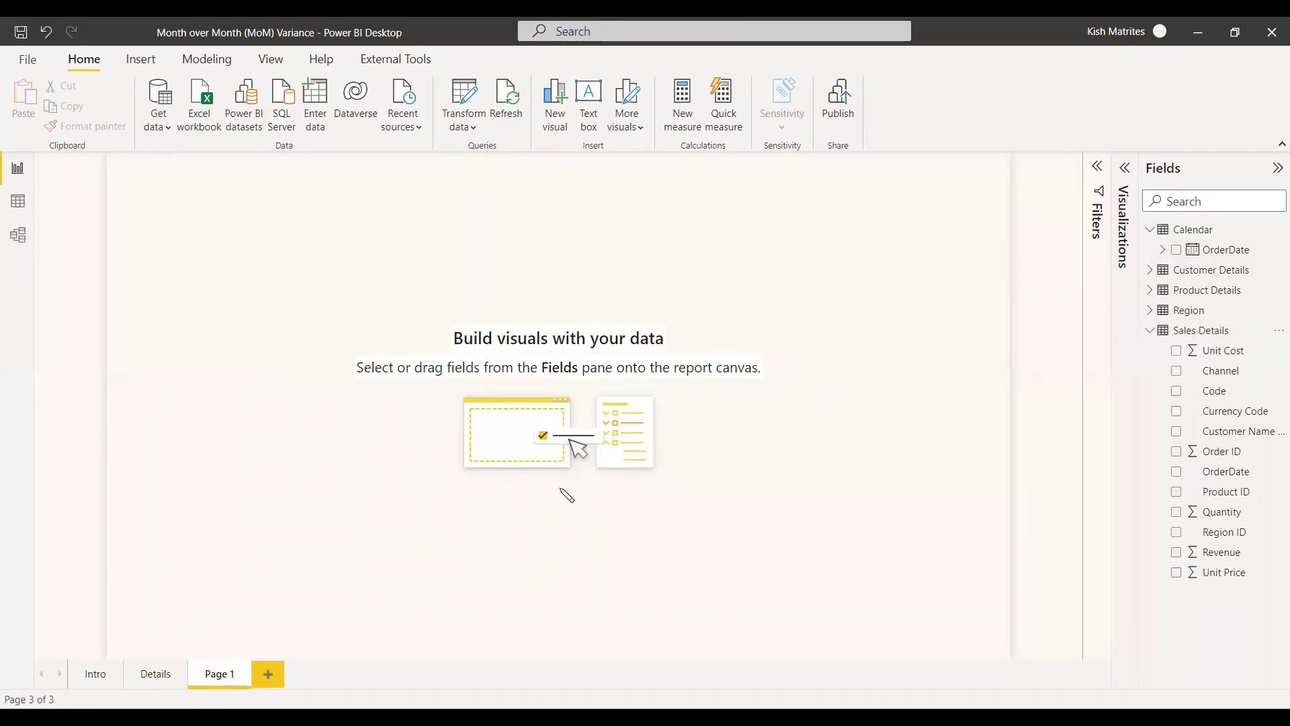
pyautogui.write('Total Revenue = ')
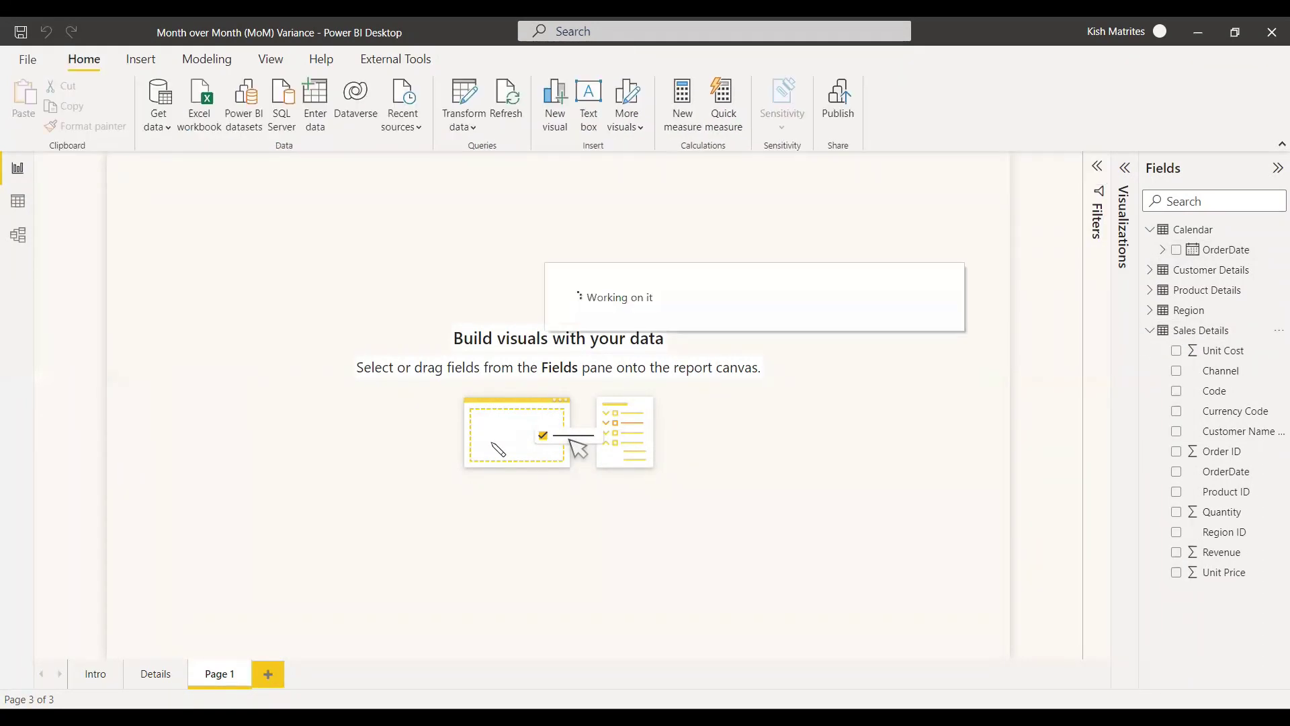
pyautogui.write("SUM('Sales Details'[Revenue]")
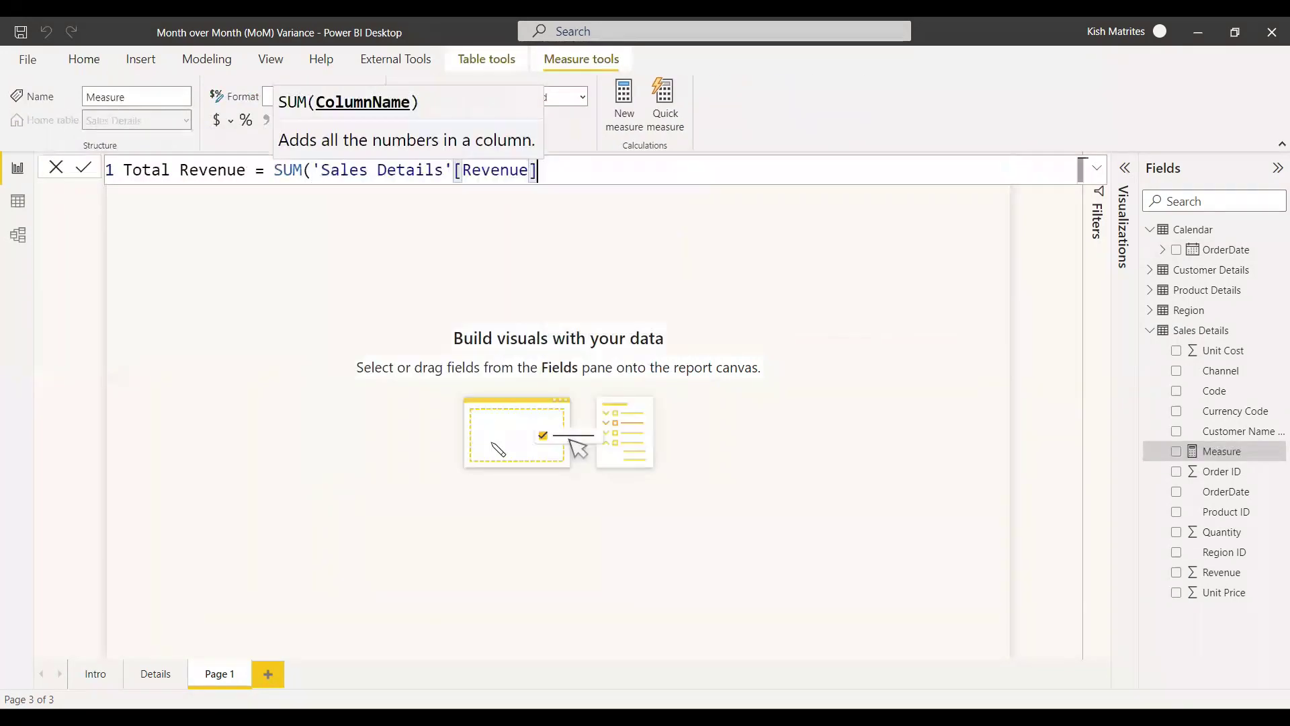
pyautogui.write(')')
pyautogui.press('Return')
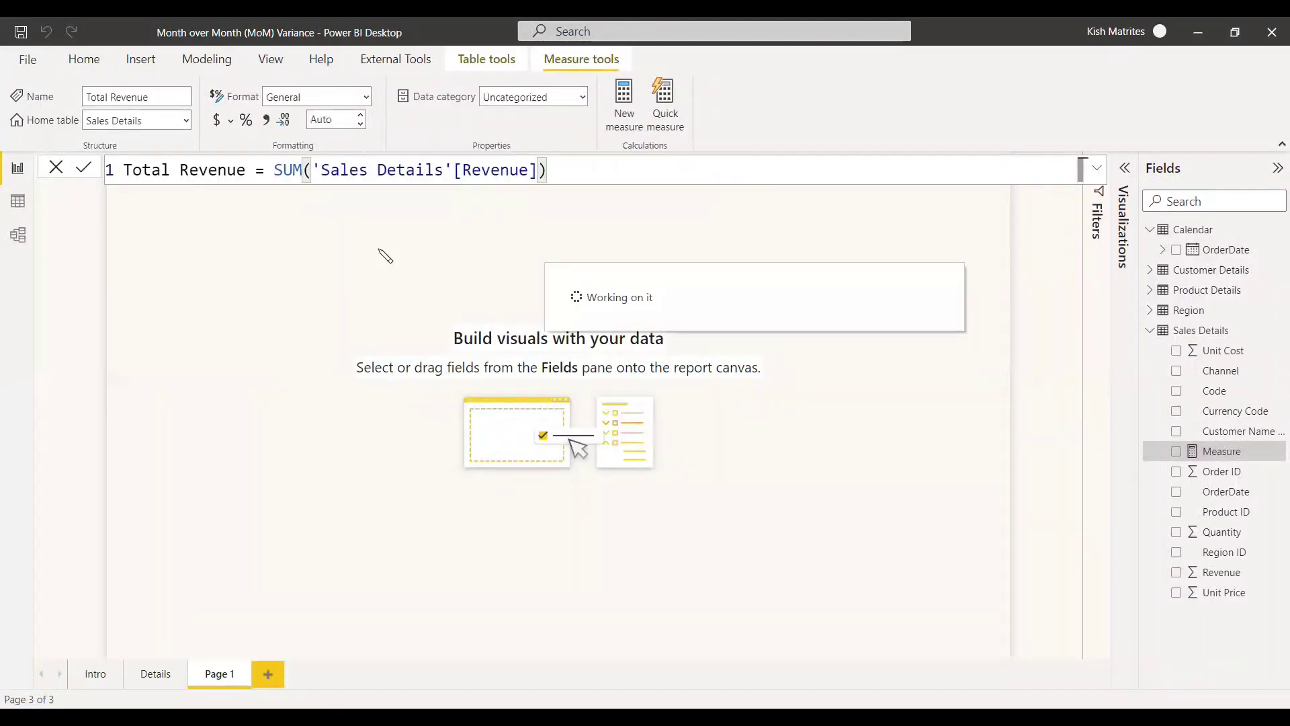
pyautogui.click(1124, 167)
# Add a widened table of OrderDate Year and Month, without Quarter and Day, plus Total Revenue
pyautogui.click(1050, 350)
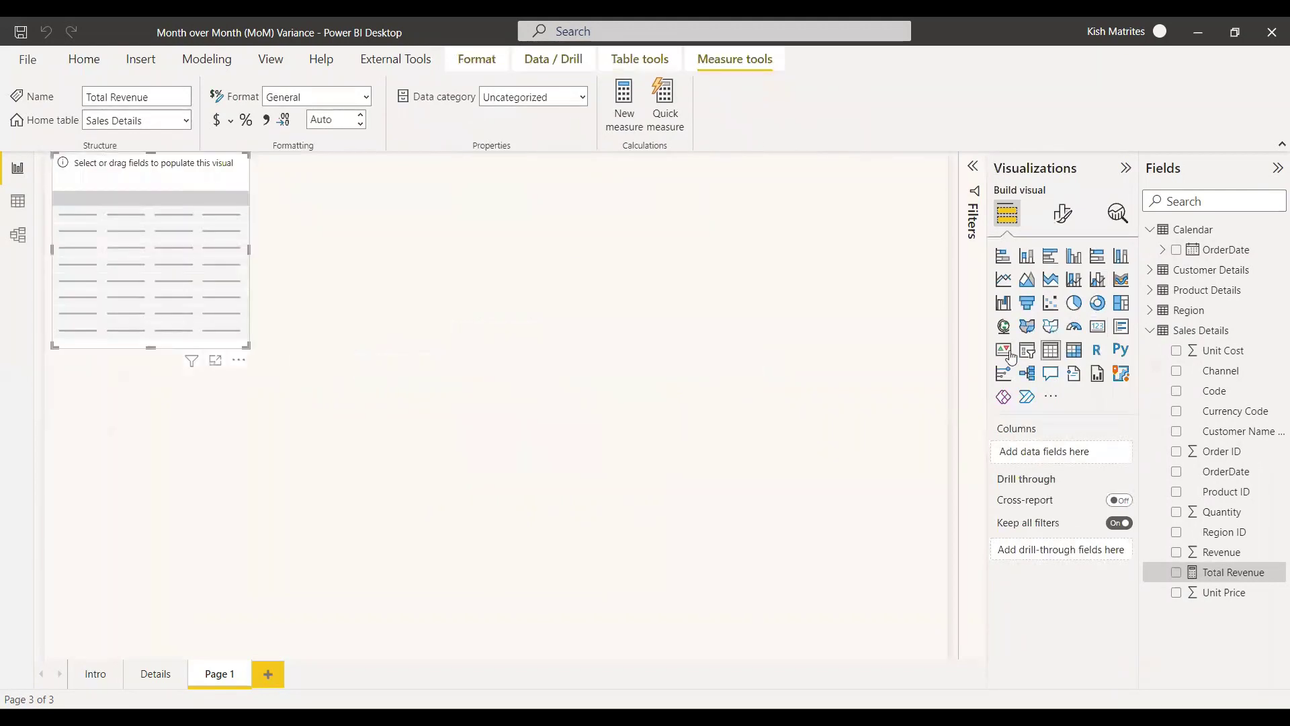
pyautogui.moveTo(240, 298); pyautogui.dragTo(274, 318)
pyautogui.click(1177, 250)
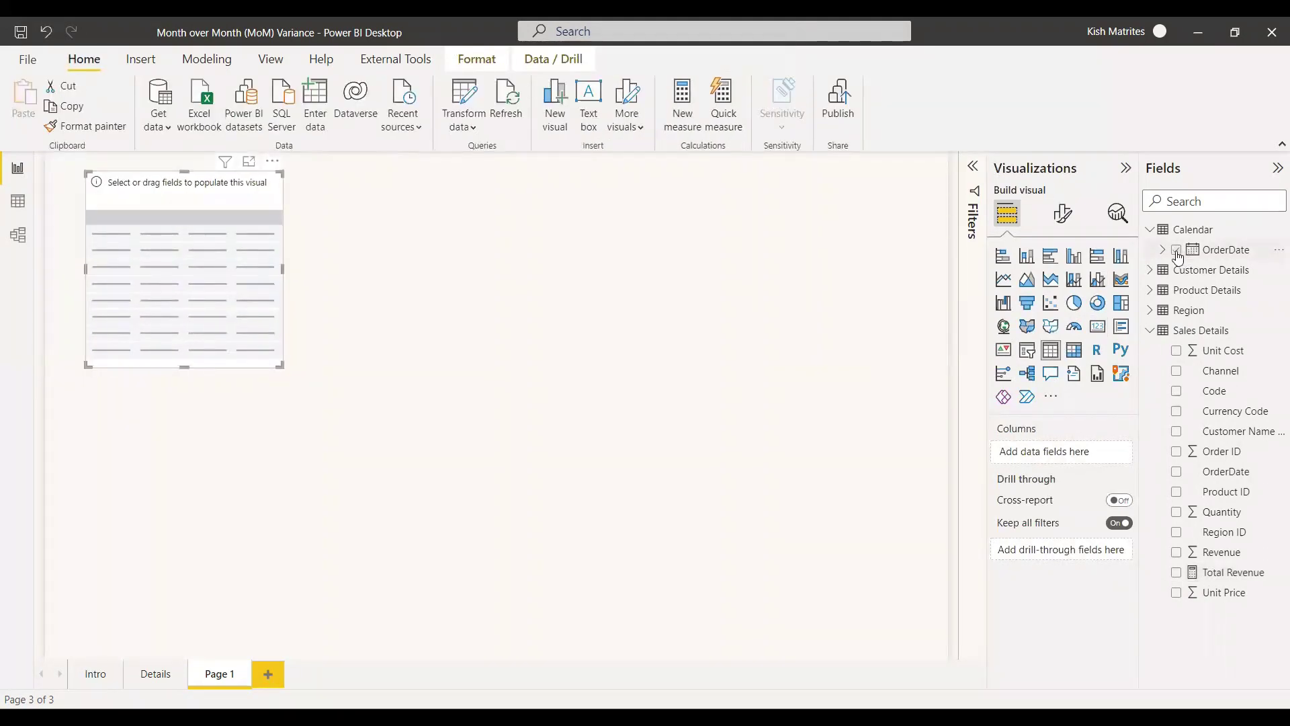
pyautogui.click(1122, 485)
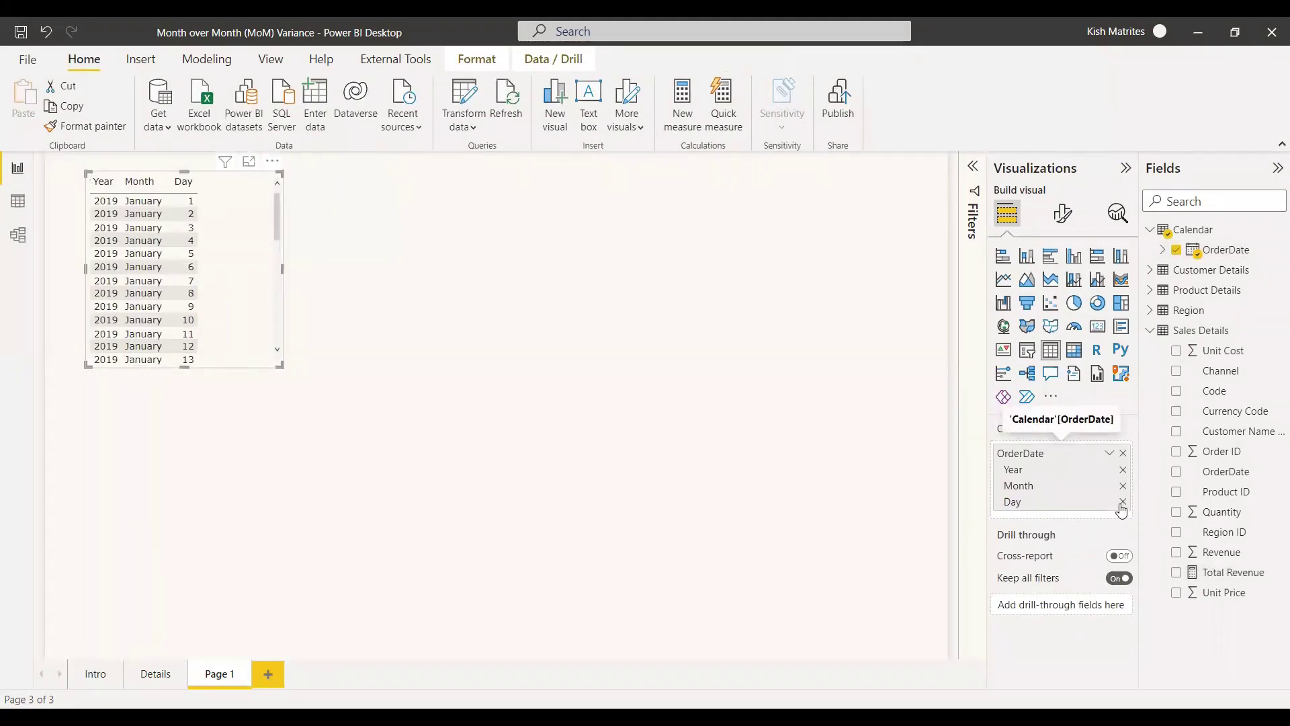
pyautogui.click(1123, 501)
pyautogui.moveTo(282, 296); pyautogui.dragTo(485, 295)
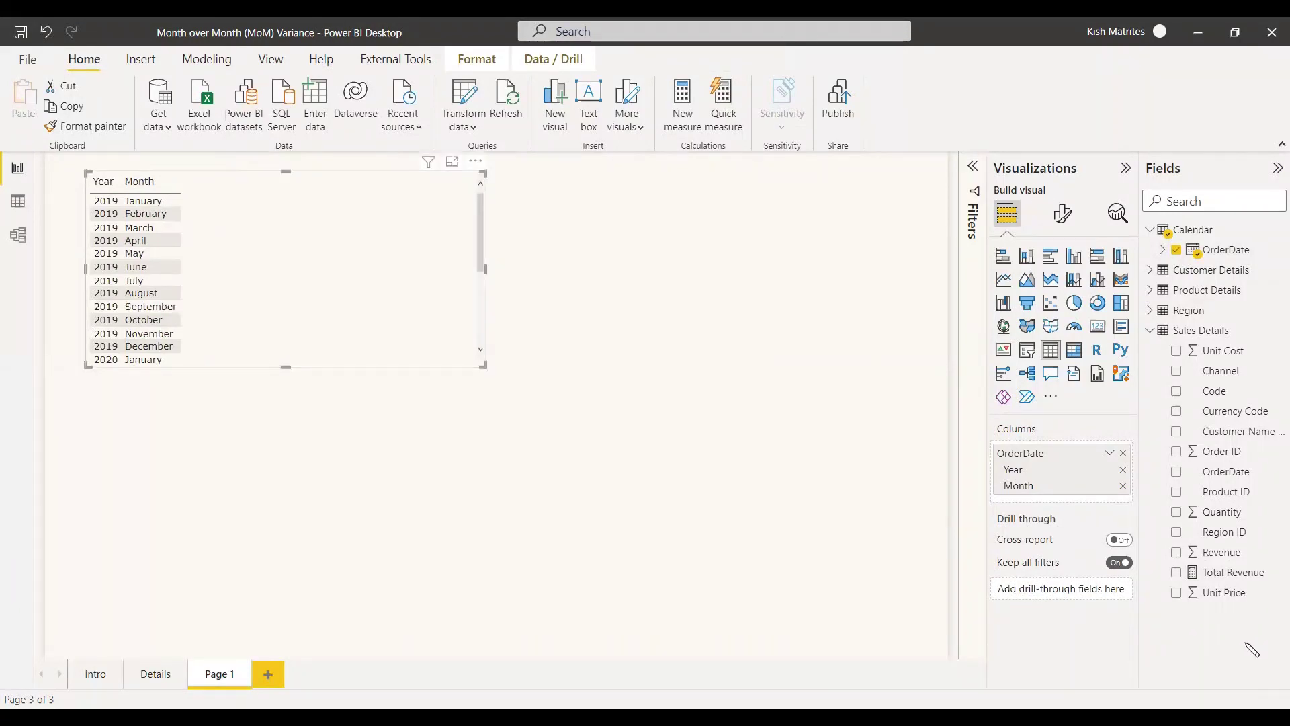
pyautogui.click(1176, 571)
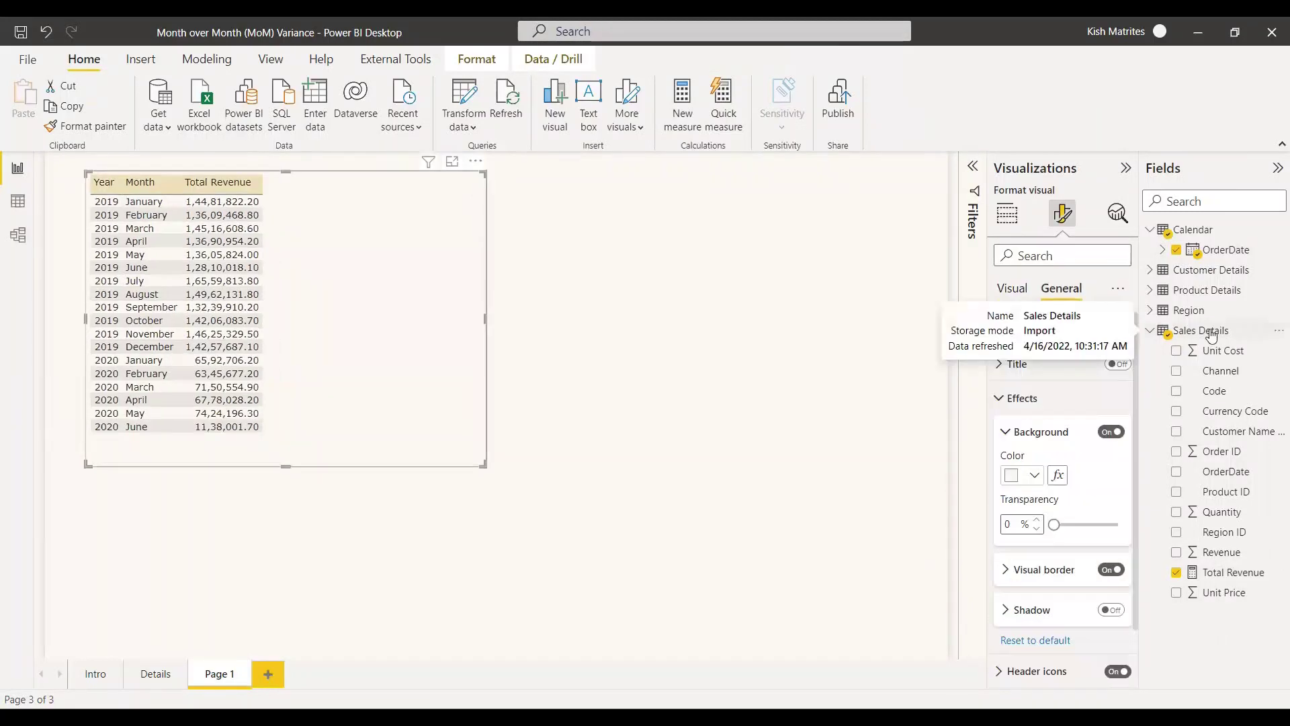
# Start a Last Month Revenue measure as CALCULATE([Total Revenue], ...)
pyautogui.rightClick(1203, 330)
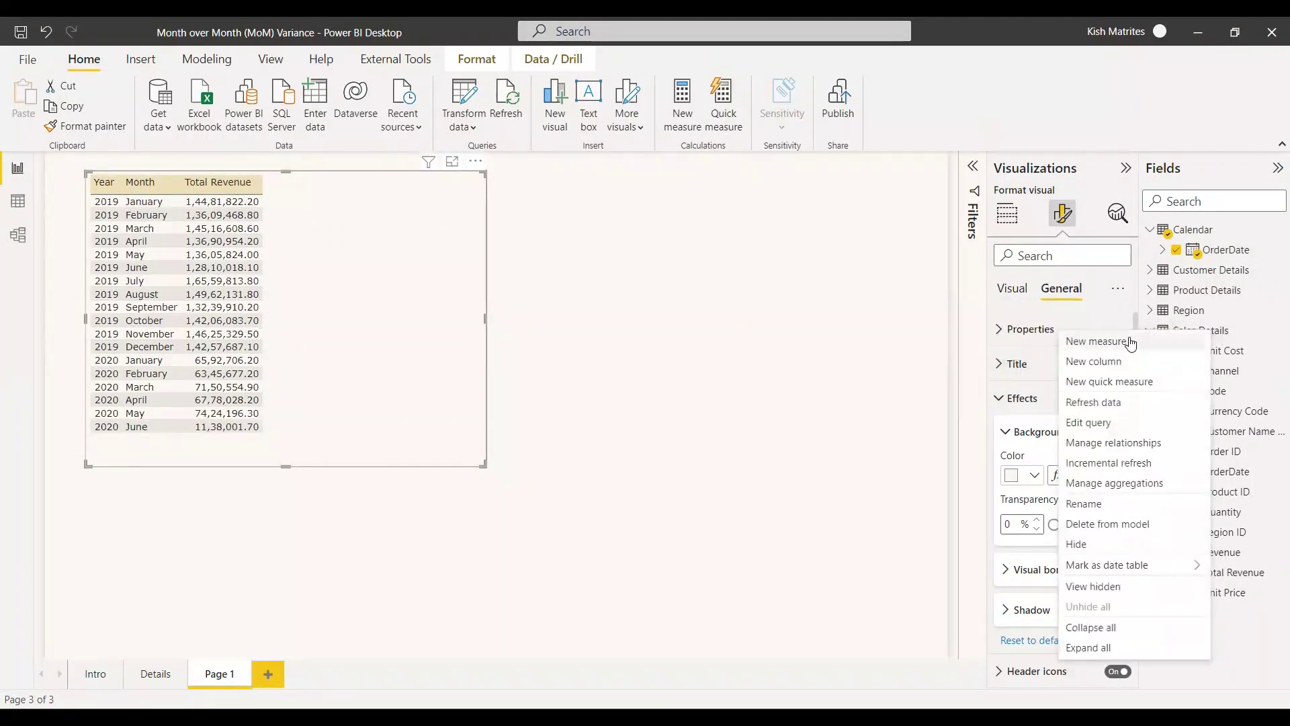
pyautogui.click(672, 347)
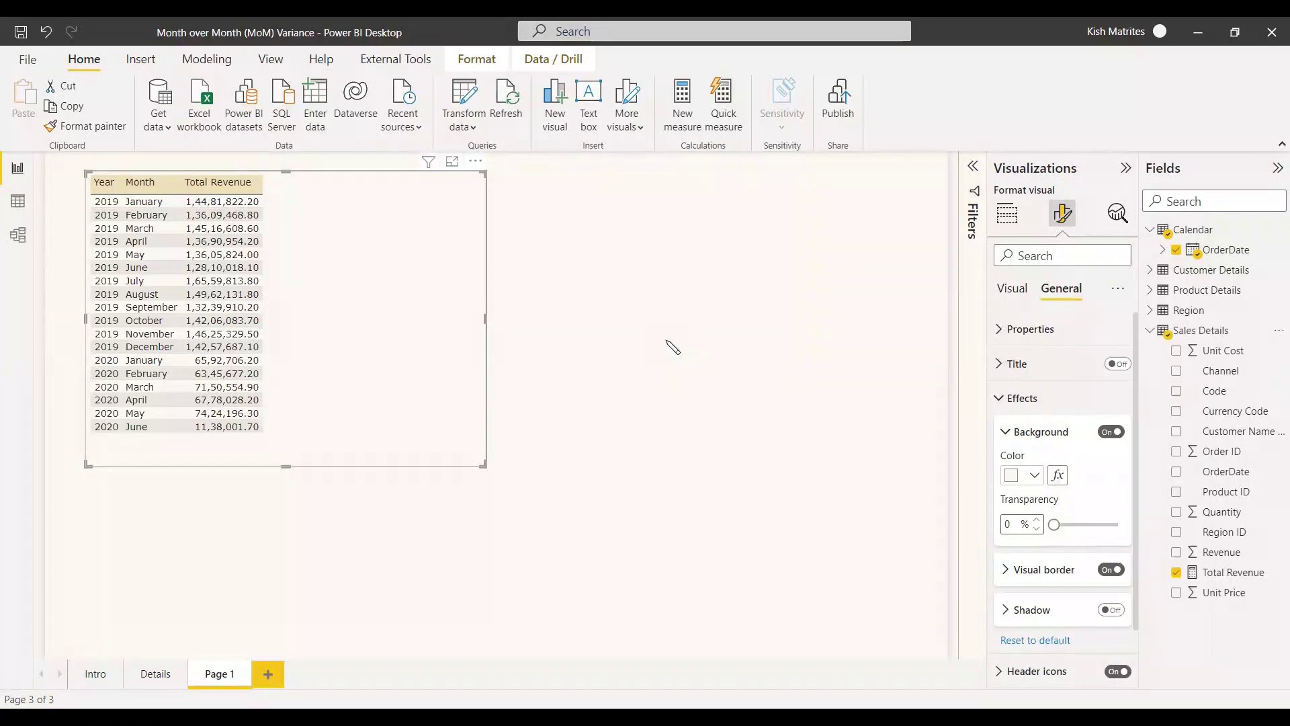
pyautogui.write('Last ')
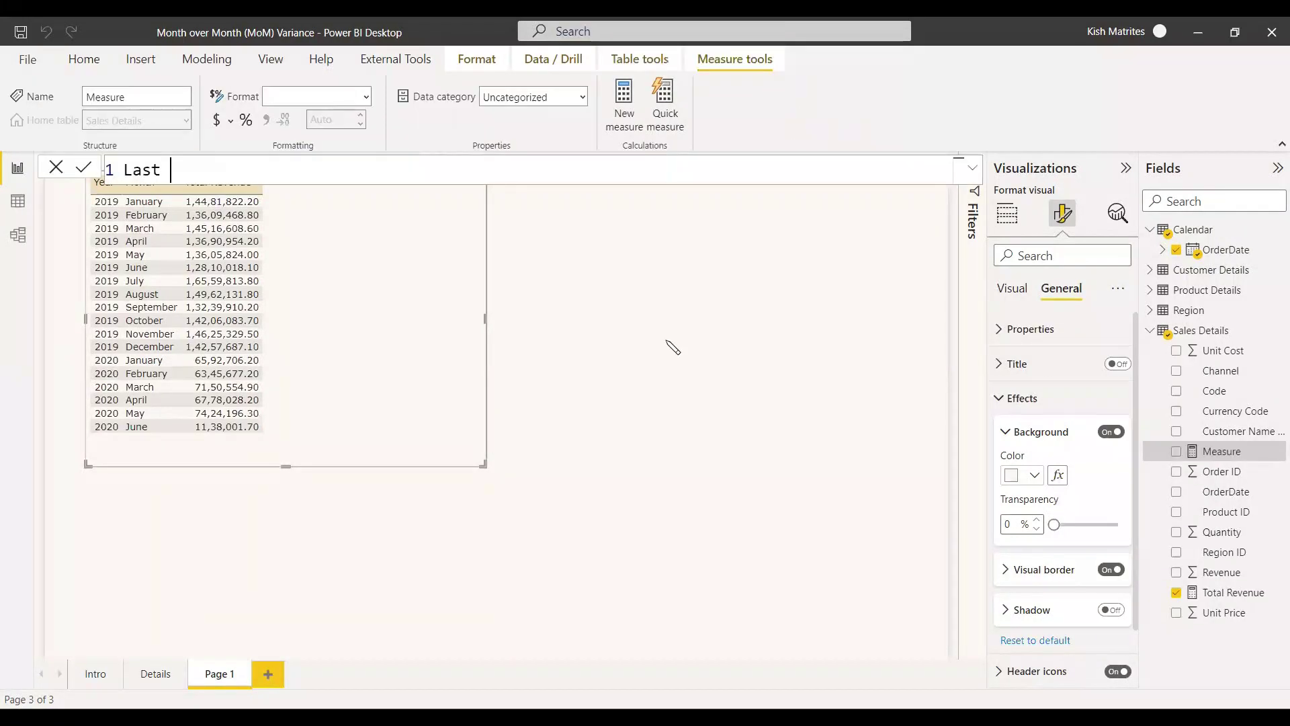
pyautogui.write('Month re')
pyautogui.press('BackSpace')
pyautogui.press('BackSpace')
pyautogui.write('Revenue =')
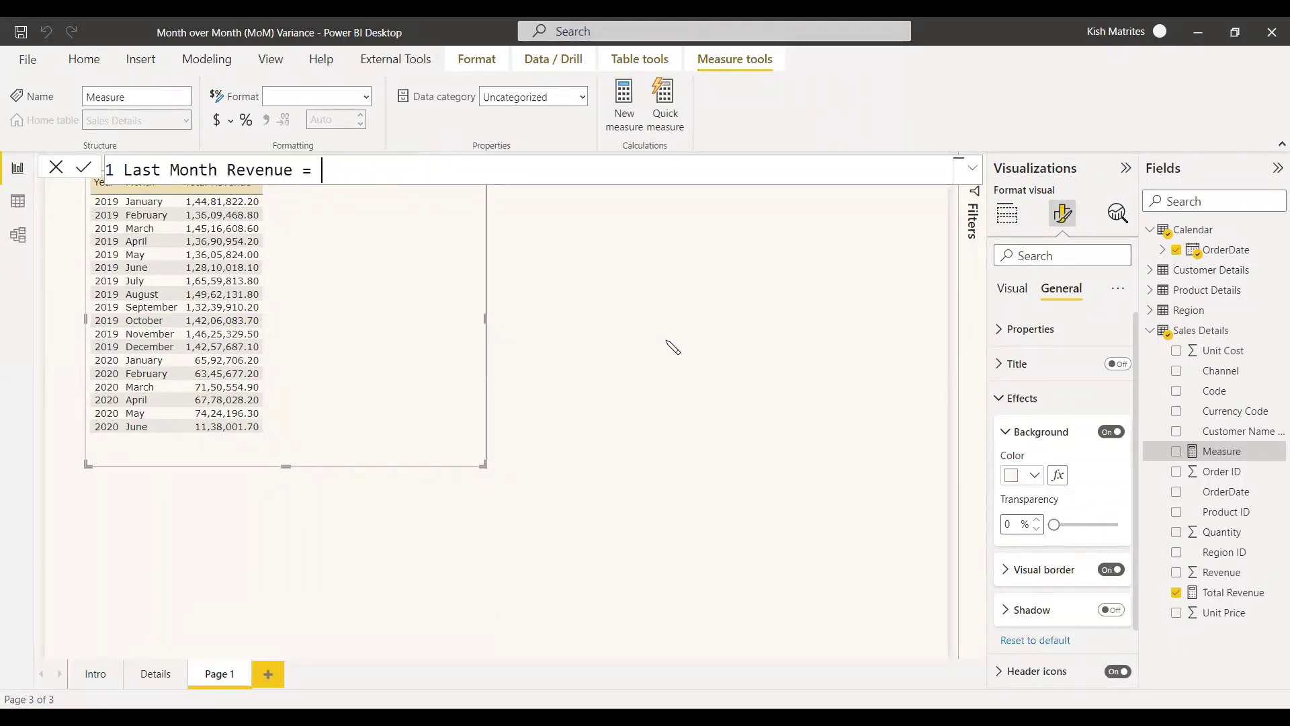
pyautogui.hotkey('shift', 'Return')
pyautogui.write('C')
pyautogui.press('Tab')
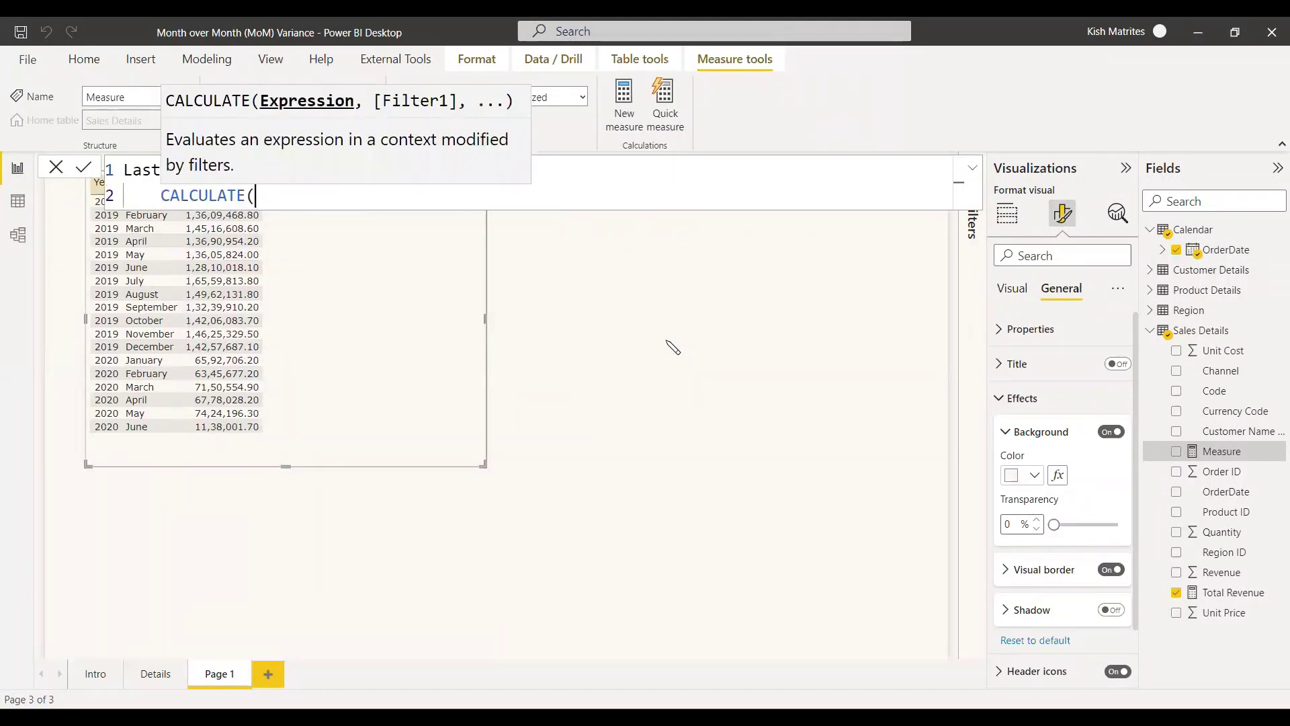
pyautogui.write('tota')
pyautogui.press('Down')
pyautogui.press('Down')
pyautogui.press('Down')
pyautogui.press('Down')
pyautogui.press('Down')
pyautogui.press('Down')
pyautogui.press('Down')
pyautogui.press('Down')
pyautogui.press('Down')
pyautogui.press('Tab')
pyautogui.write(',')
pyautogui.hotkey('shift', 'Return')
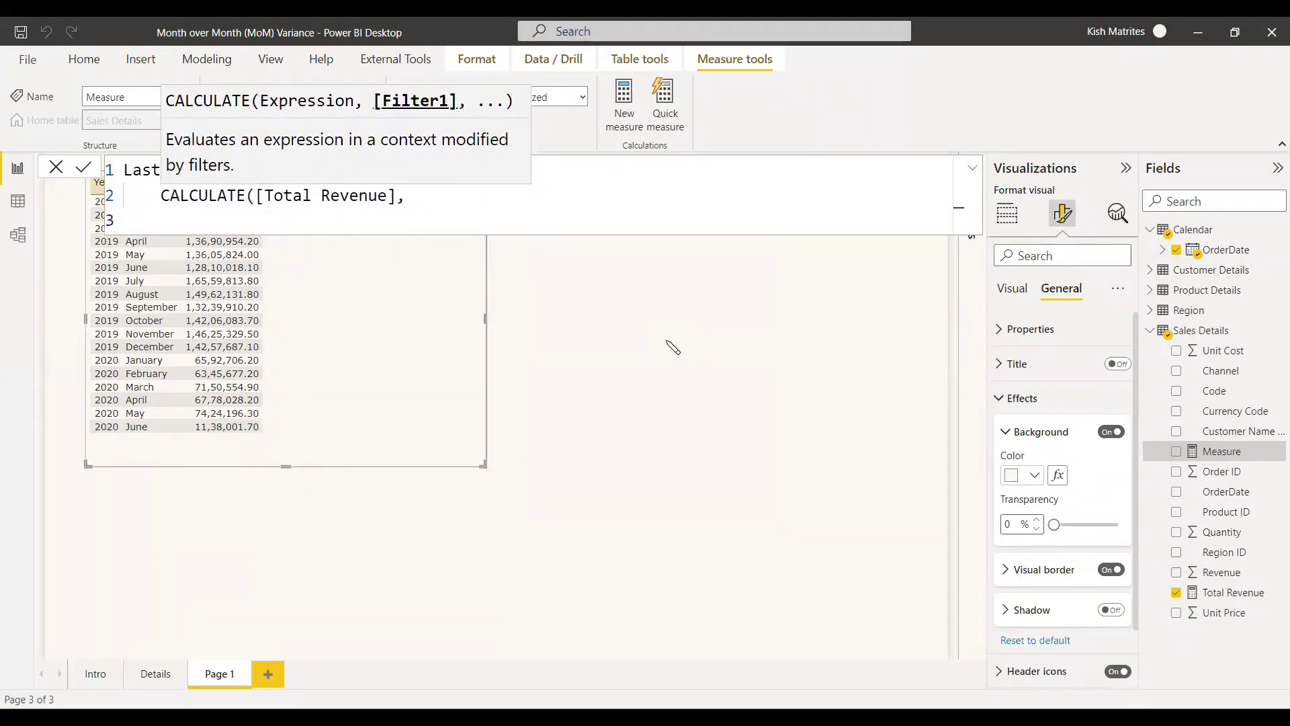
# Finish it with PARALLELPERIOD('Calendar'[OrderDate],-1,MONTH) and add Last Month Revenue to the table
pyautogui.press('Tab')
pyautogui.write('PARALLELPERIOD(')
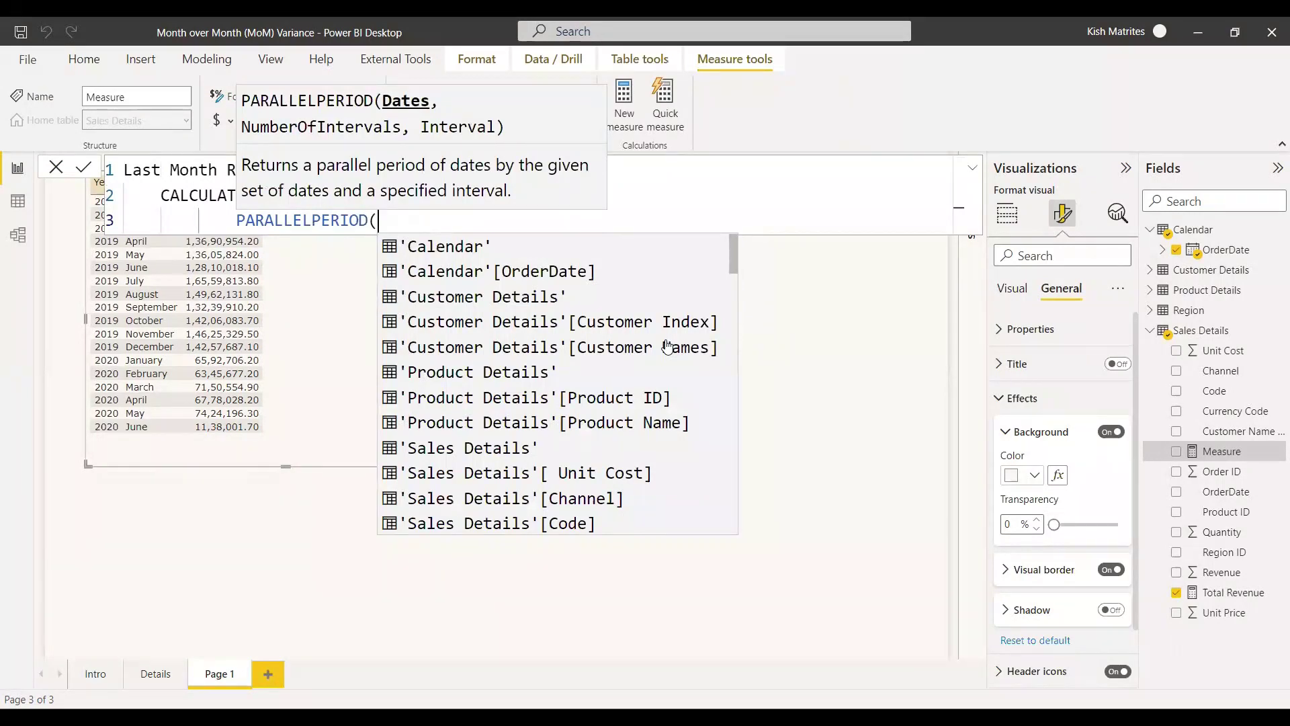
pyautogui.write('or')
pyautogui.press('Tab')
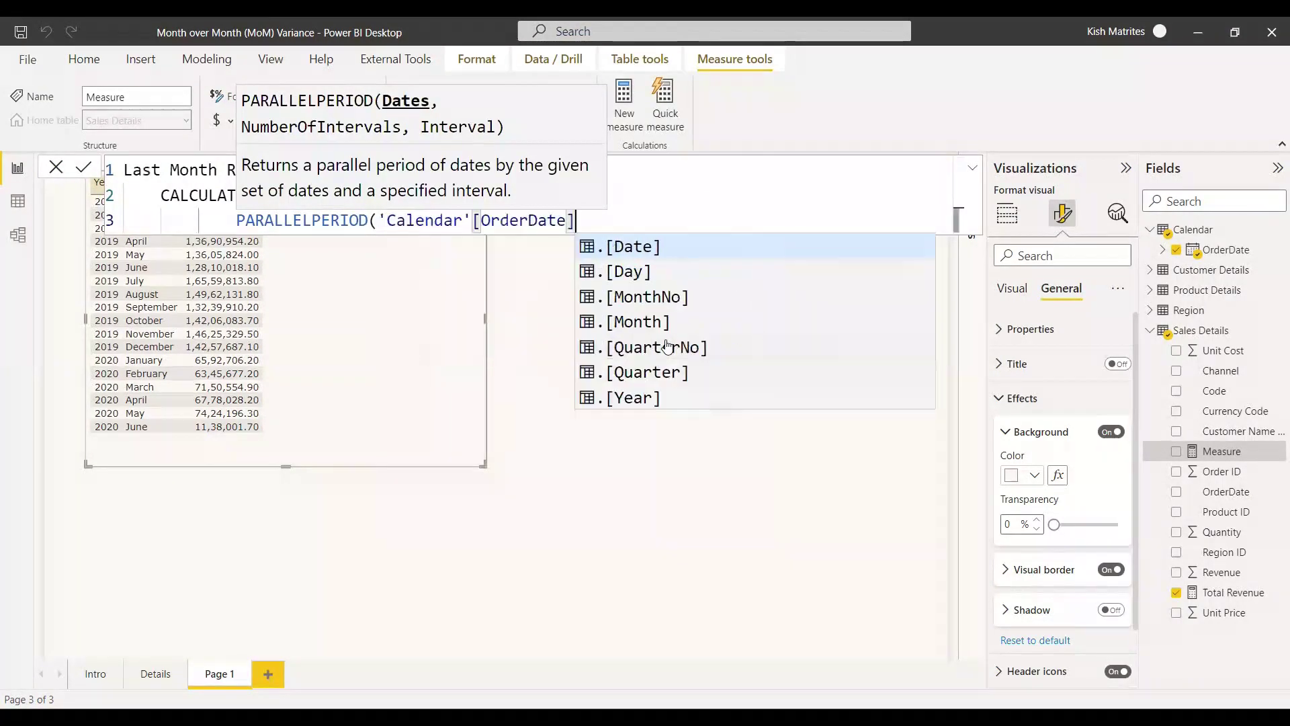
pyautogui.write(',')
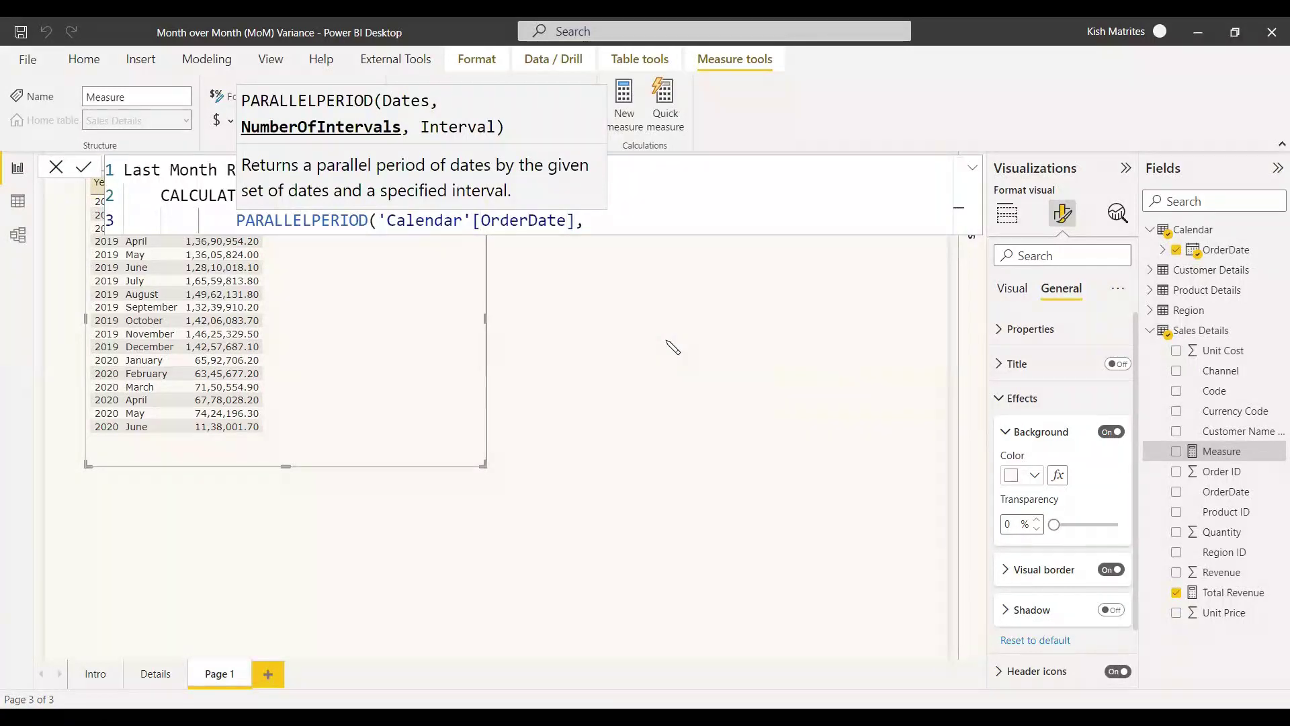
pyautogui.write('-1,MO')
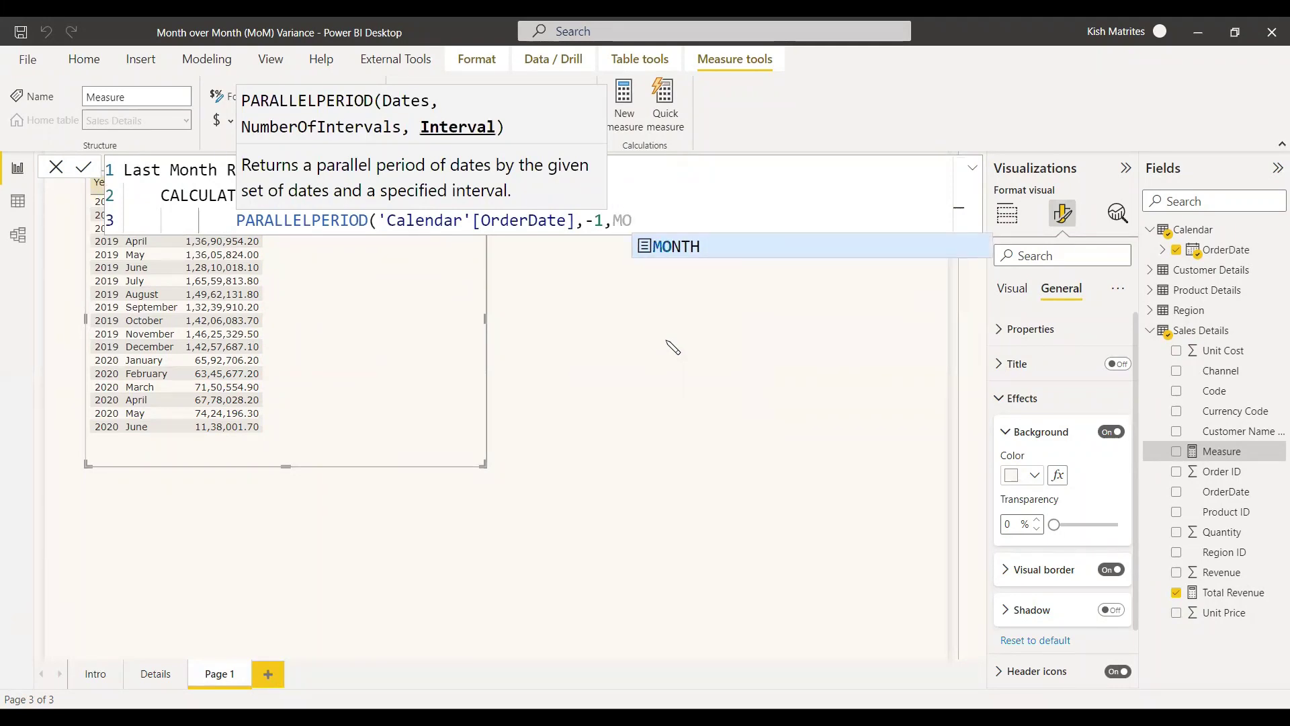
pyautogui.write('NTH))')
pyautogui.press('Return')
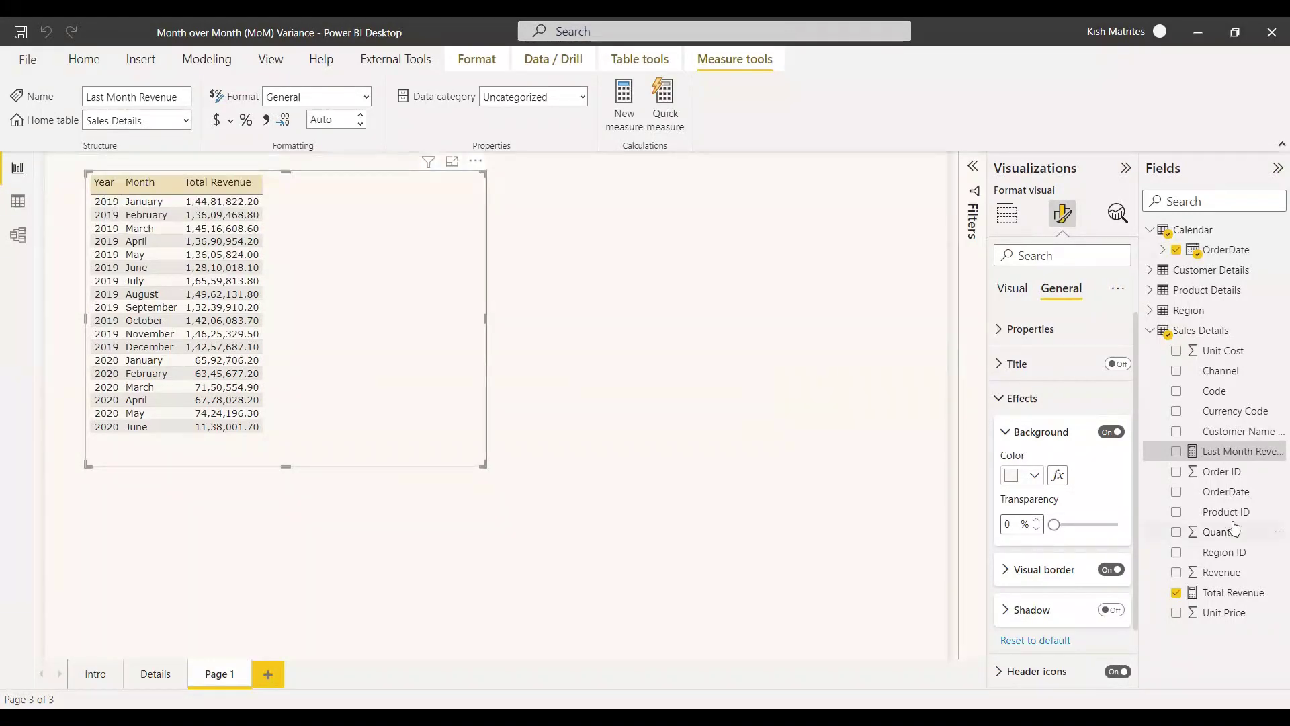
pyautogui.click(1177, 454)
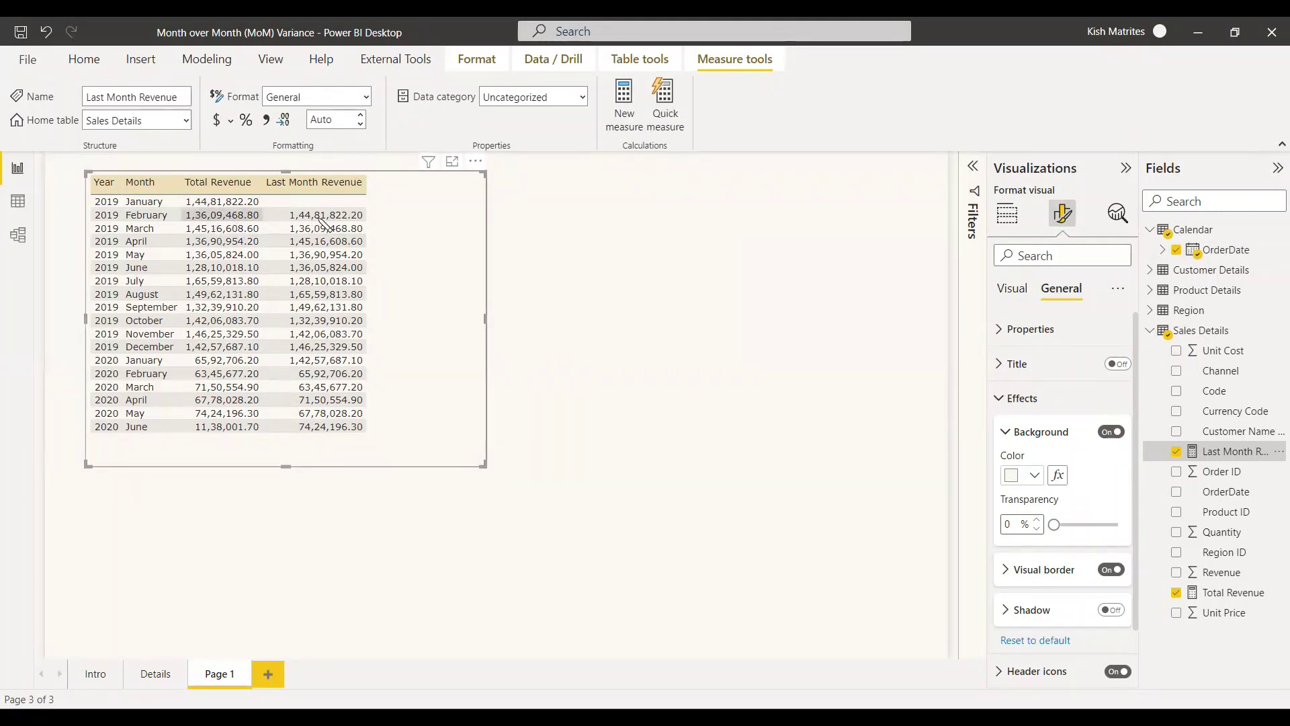
# Start a new MoM Variance measure in Sales Details beginning with [Total Revenue]
pyautogui.rightClick(1194, 340)
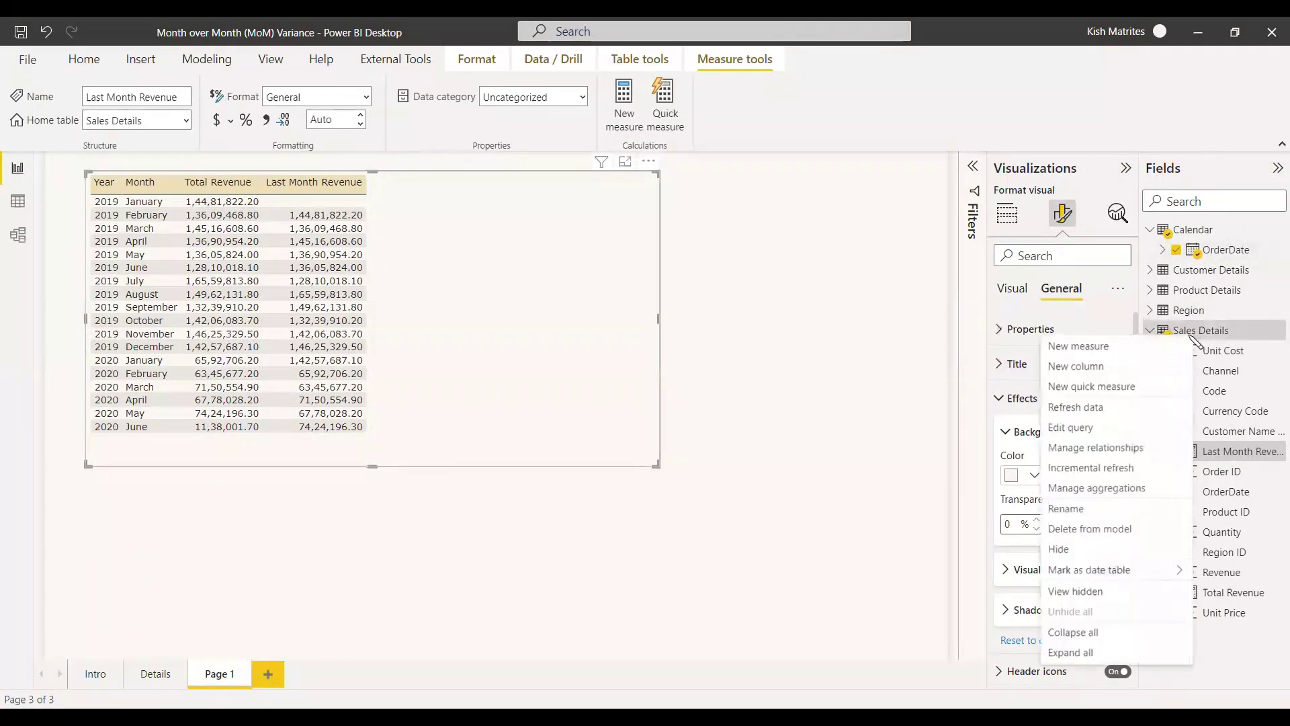
pyautogui.click(1110, 347)
pyautogui.hotkey('ctrl', 'a')
pyautogui.write('MoM')
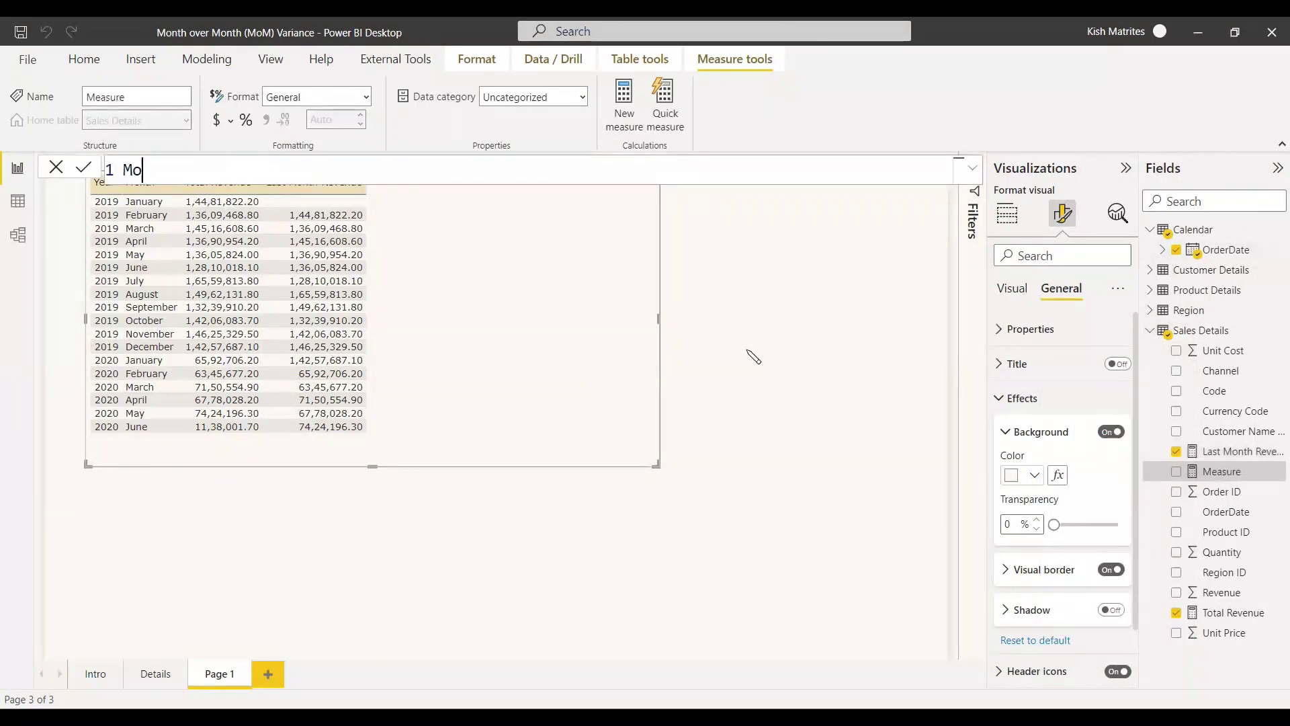
pyautogui.press('BackSpace')
pyautogui.press('BackSpace')
pyautogui.press('BackSpace')
pyautogui.write('Sales MoM Variance = tot')
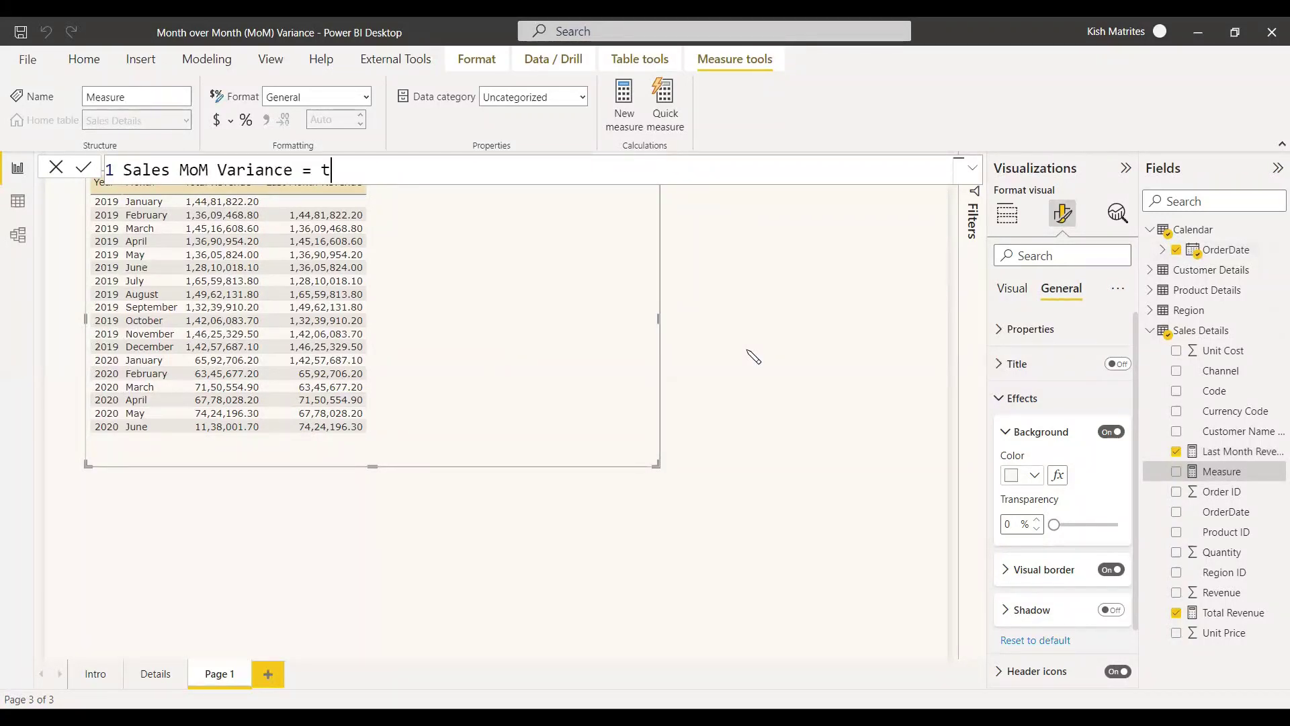
pyautogui.press('Down')
pyautogui.press('Down')
pyautogui.press('Down')
pyautogui.press('Down')
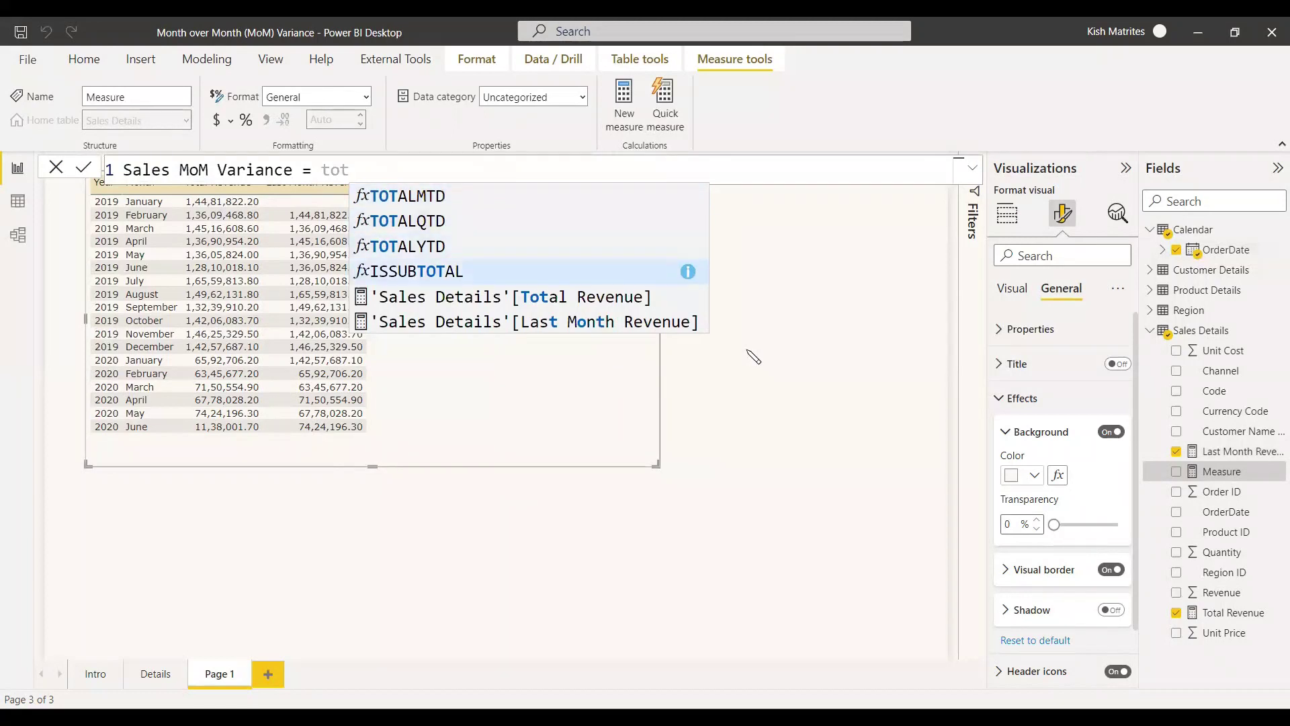
pyautogui.press('Tab')
# Subtract [Last Month Revenue] in the formula and add the variance column to the table
pyautogui.write('-')
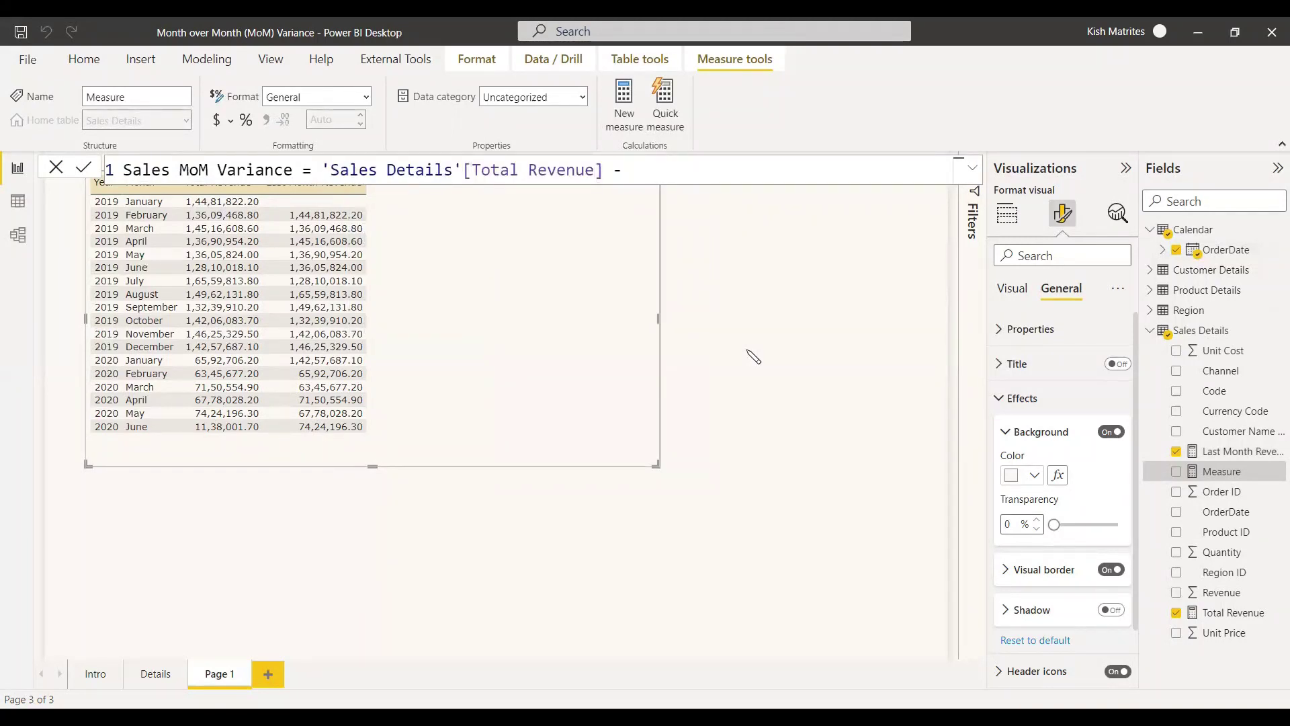
pyautogui.write(' Last')
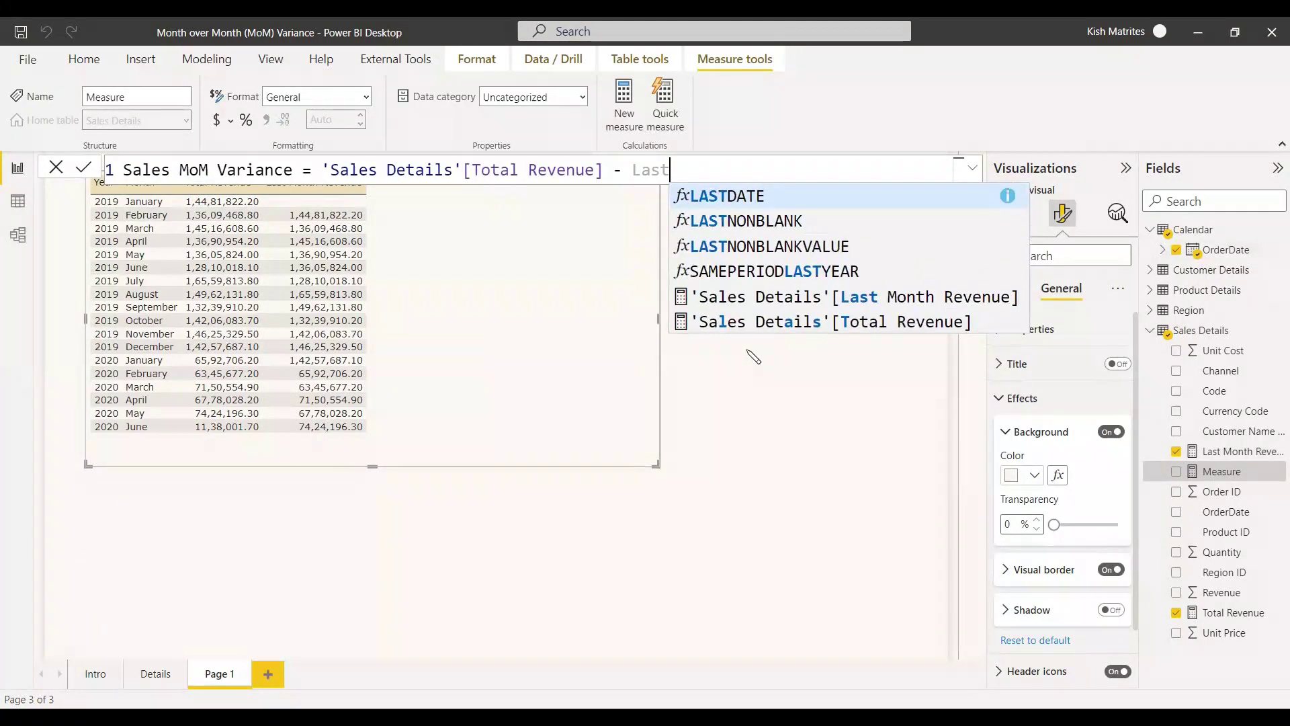
pyautogui.press('Down')
pyautogui.press('Down')
pyautogui.press('Down')
pyautogui.press('Down')
pyautogui.press('Tab')
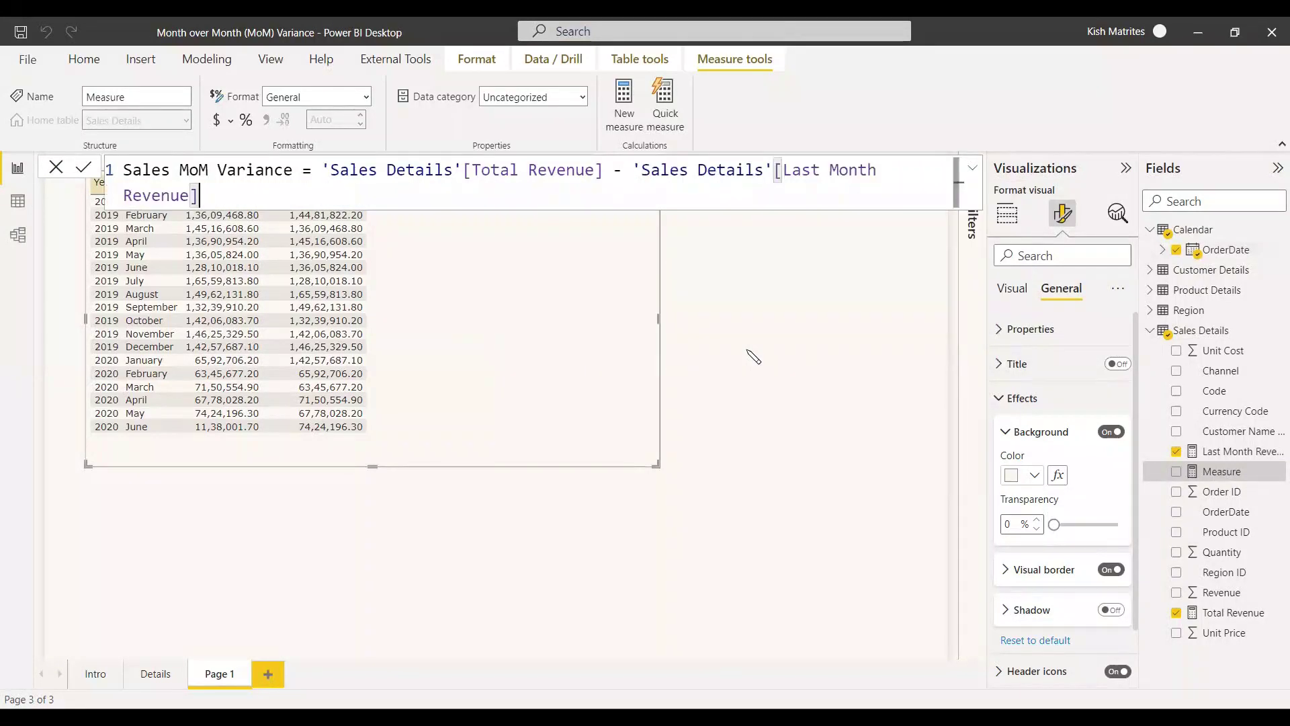
pyautogui.press('Return')
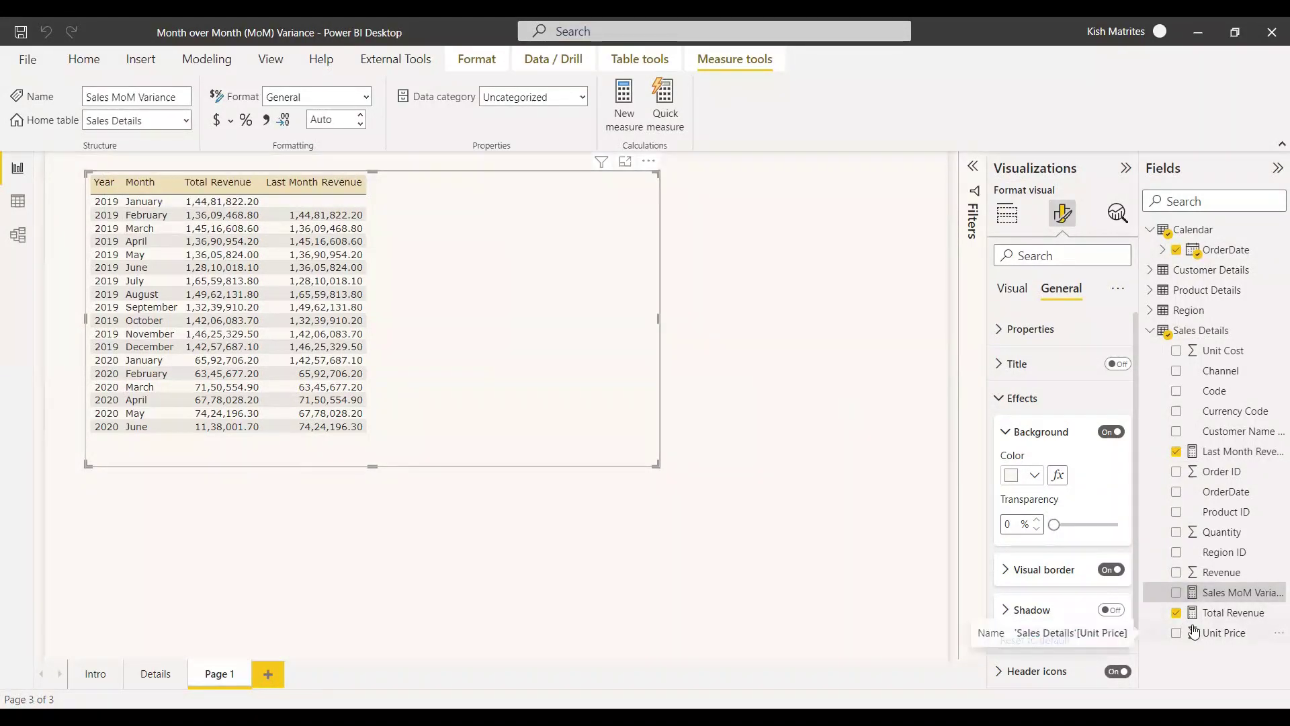
pyautogui.click(1176, 592)
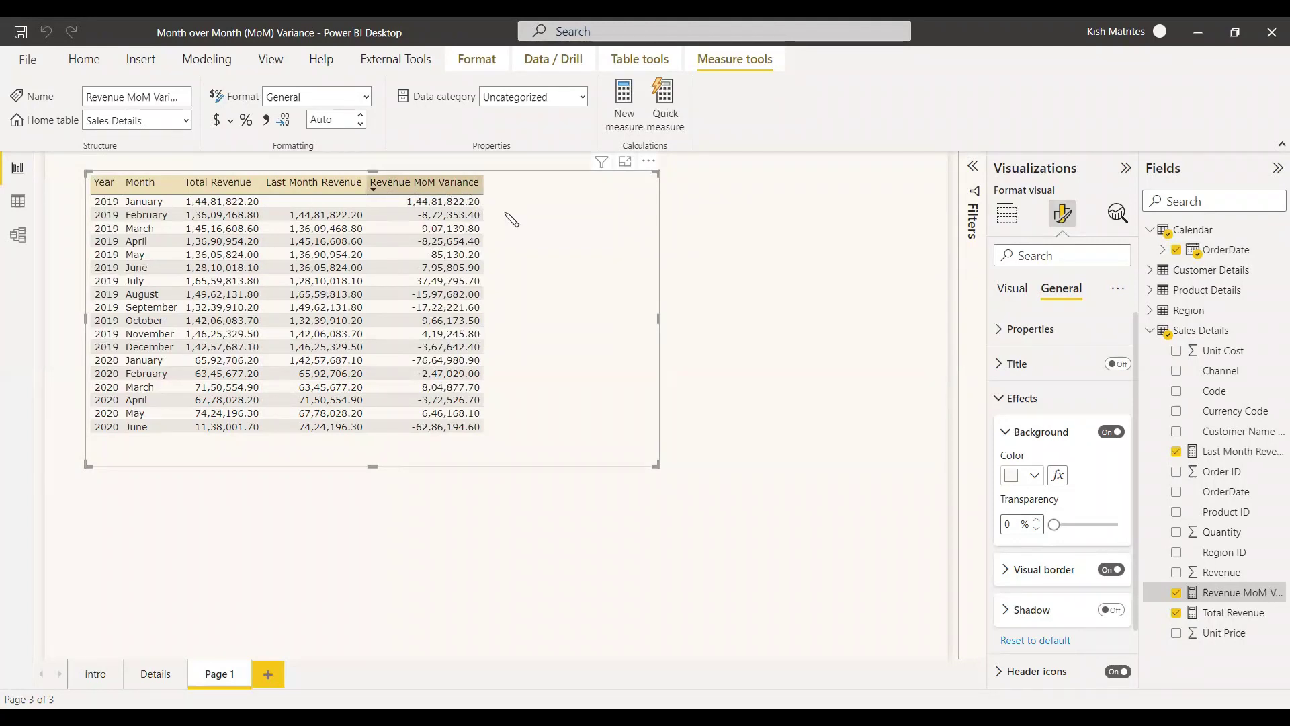
# Start a MoM Variance % measure using the DIVIDE function
pyautogui.rightClick(1183, 330)
pyautogui.press('Escape')
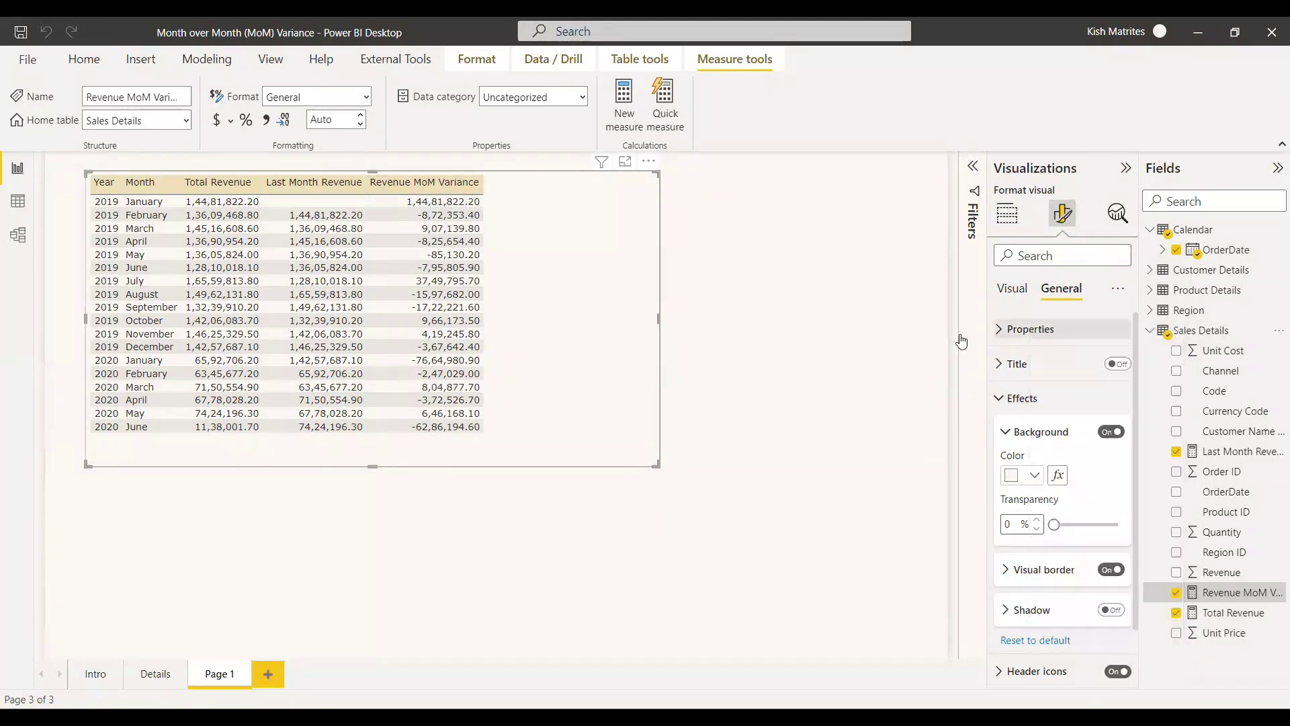
pyautogui.write('MoM Variance')
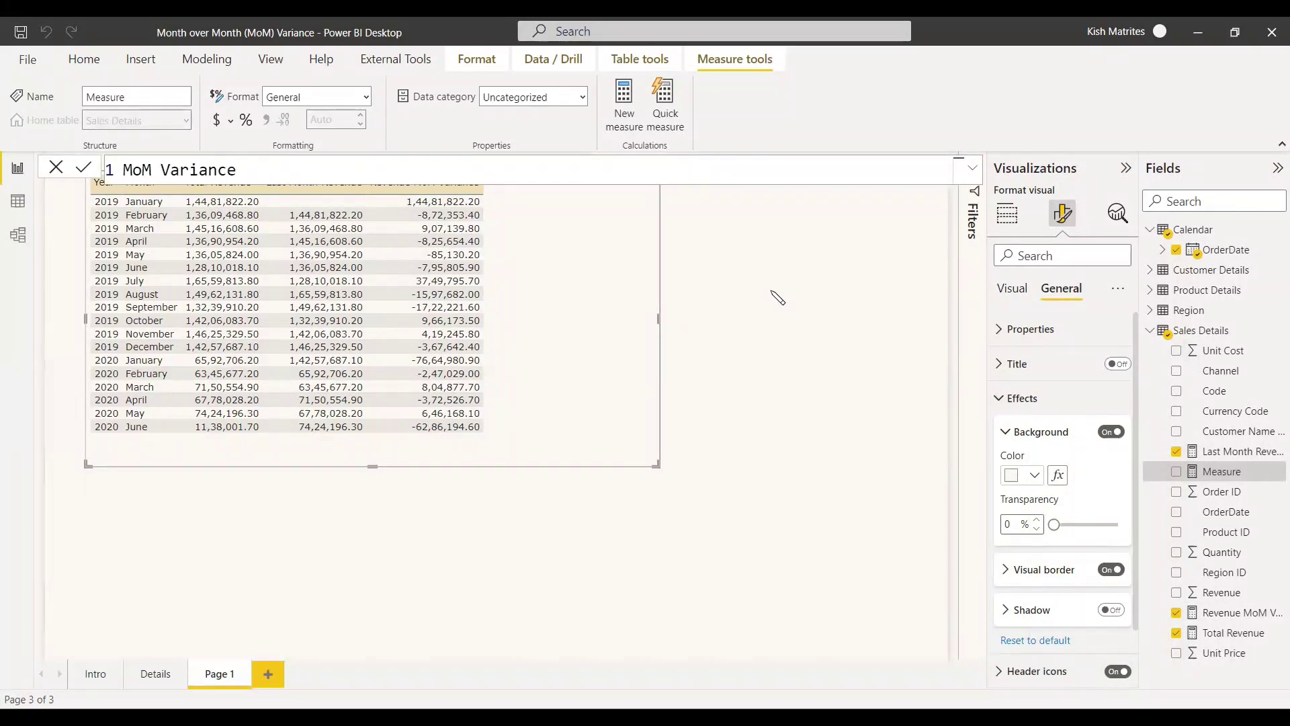
pyautogui.write(' % =')
pyautogui.hotkey('shift', 'Return')
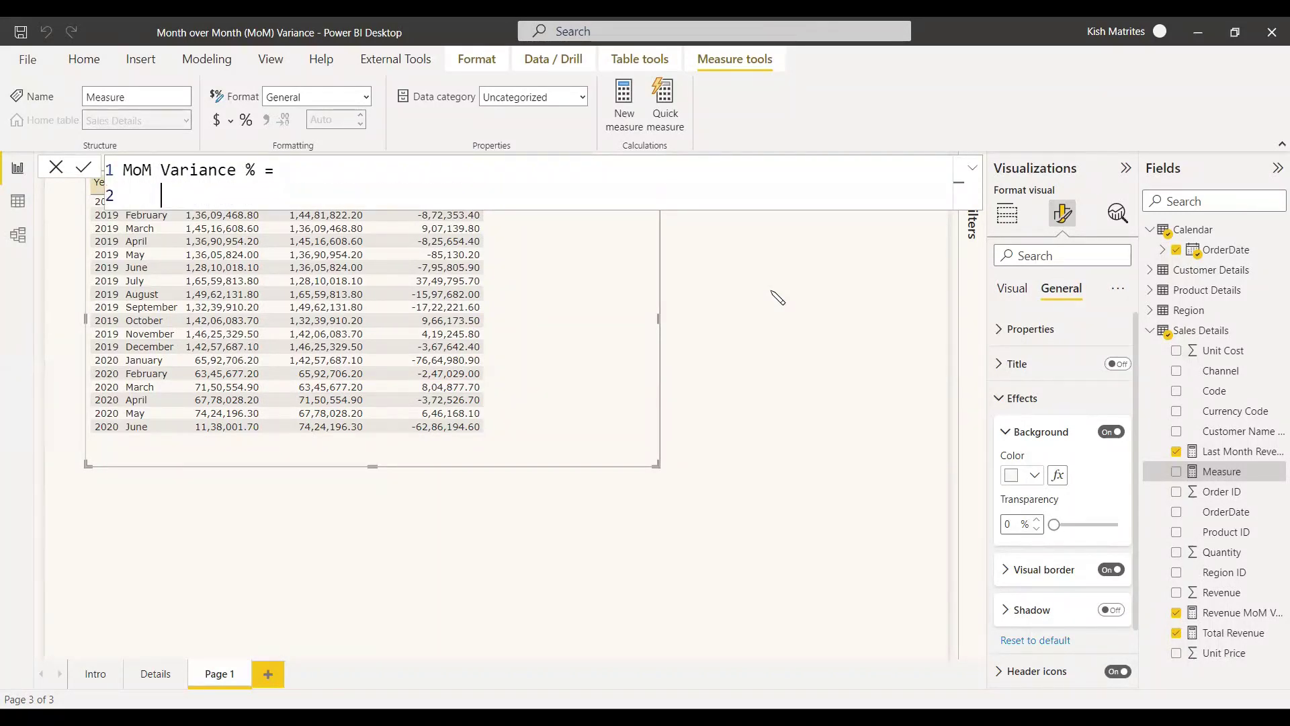
pyautogui.write('d')
pyautogui.press('Tab')
# Divide [Revenue MoM Variance] by [Last Month Revenue] and commit the measure
pyautogui.write('Reven')
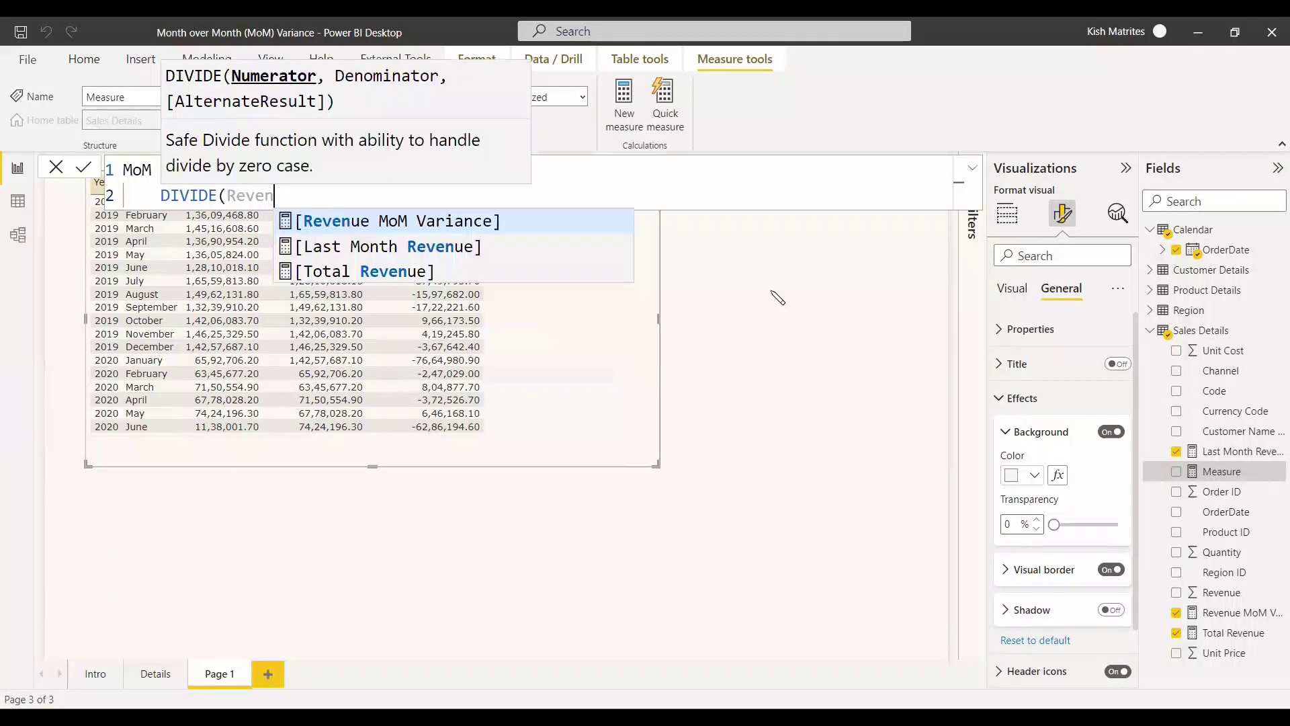
pyautogui.press('Tab')
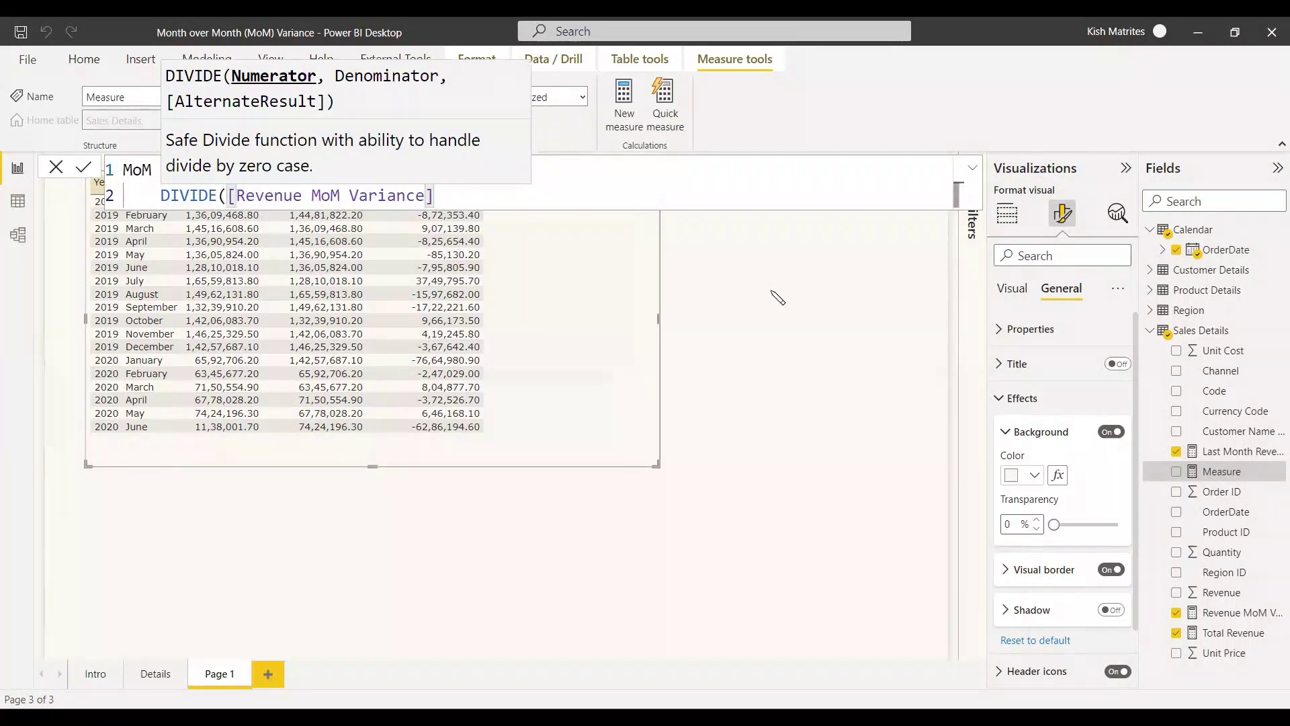
pyautogui.write(', Last')
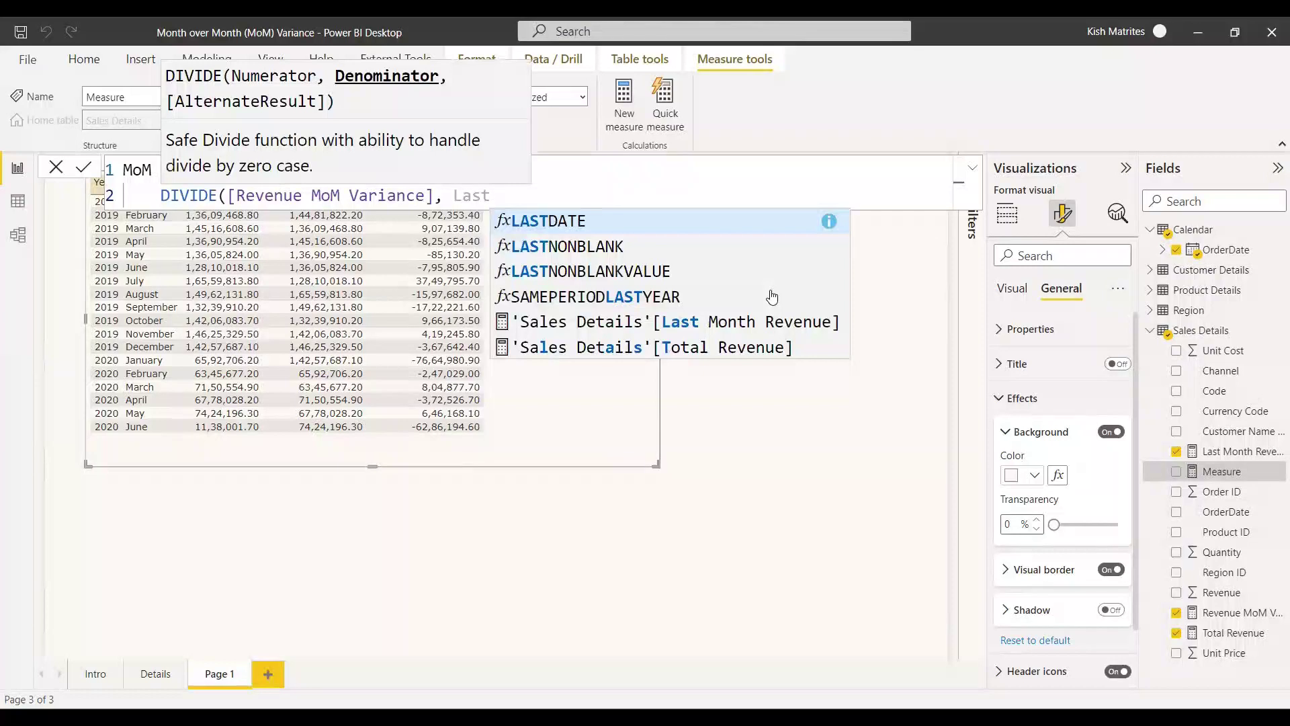
pyautogui.press('Down')
pyautogui.press('Down')
pyautogui.press('Down')
pyautogui.press('Down')
pyautogui.press('Tab')
pyautogui.write(')')
pyautogui.press('Return')
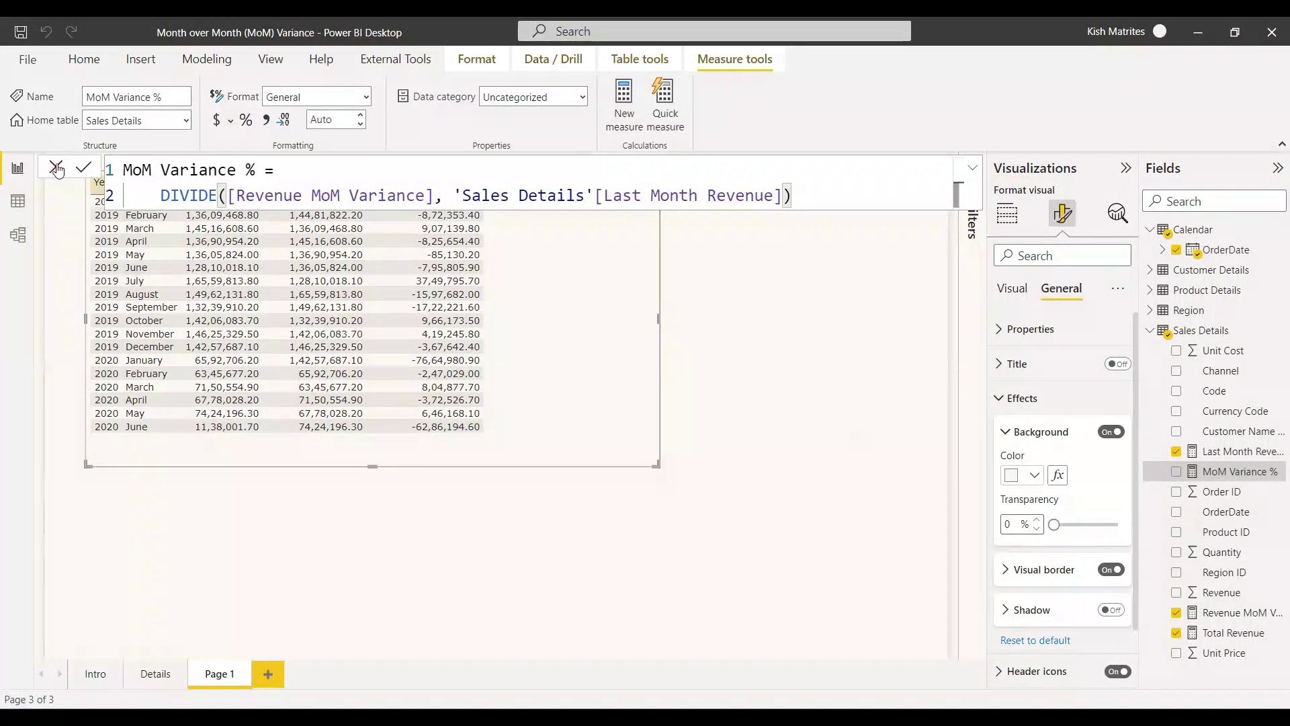
pyautogui.click(613, 301)
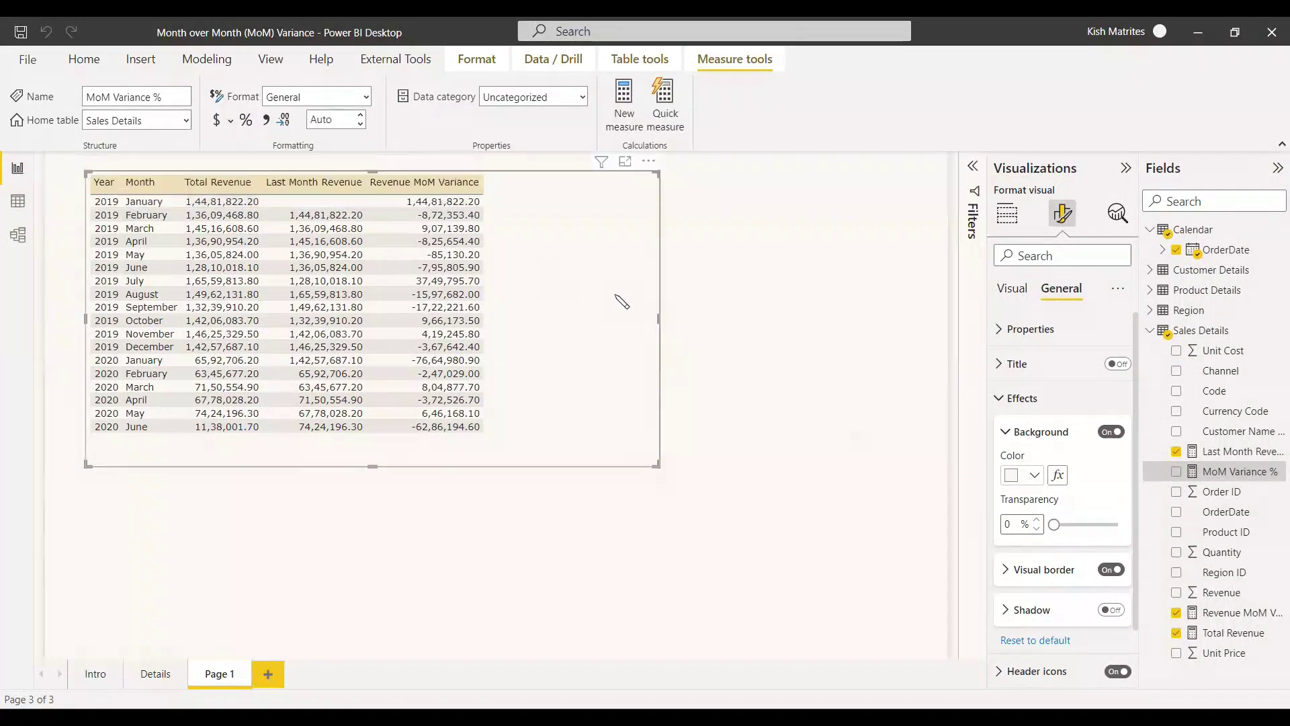
# Add MoM Variance % to the table and format it as a percentage
pyautogui.click(1176, 473)
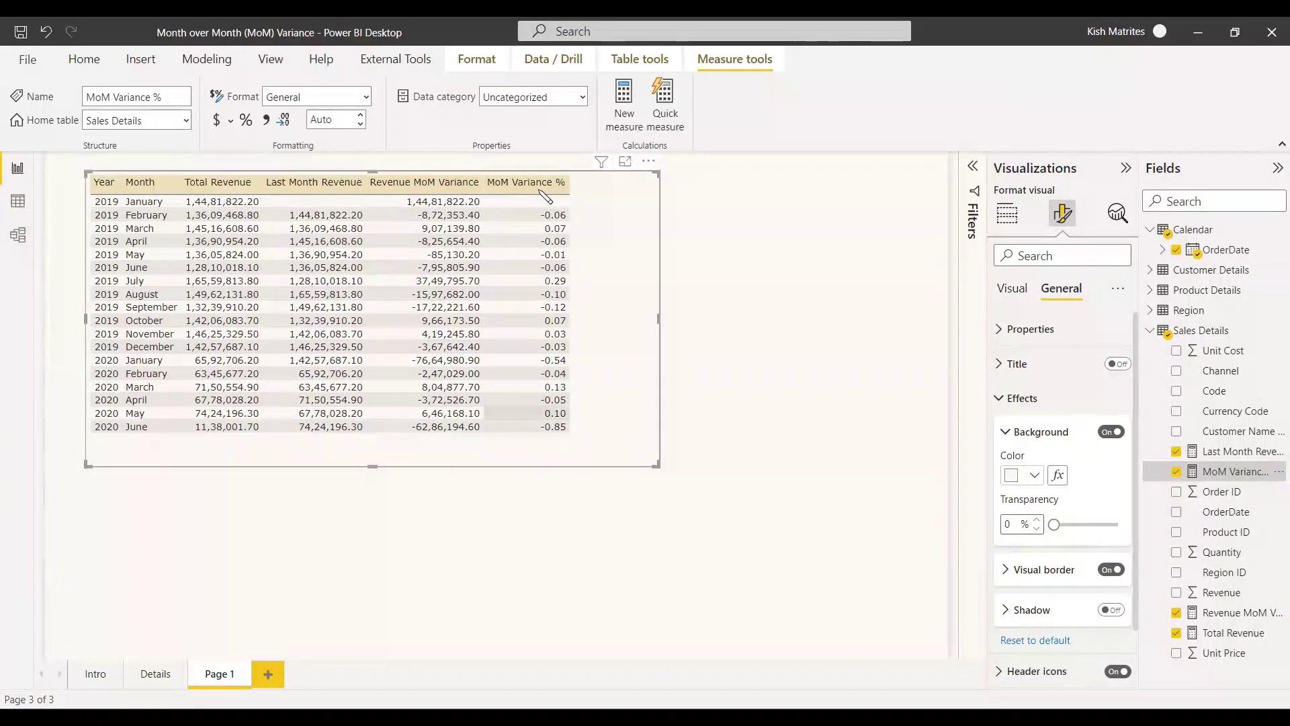
pyautogui.click(1225, 472)
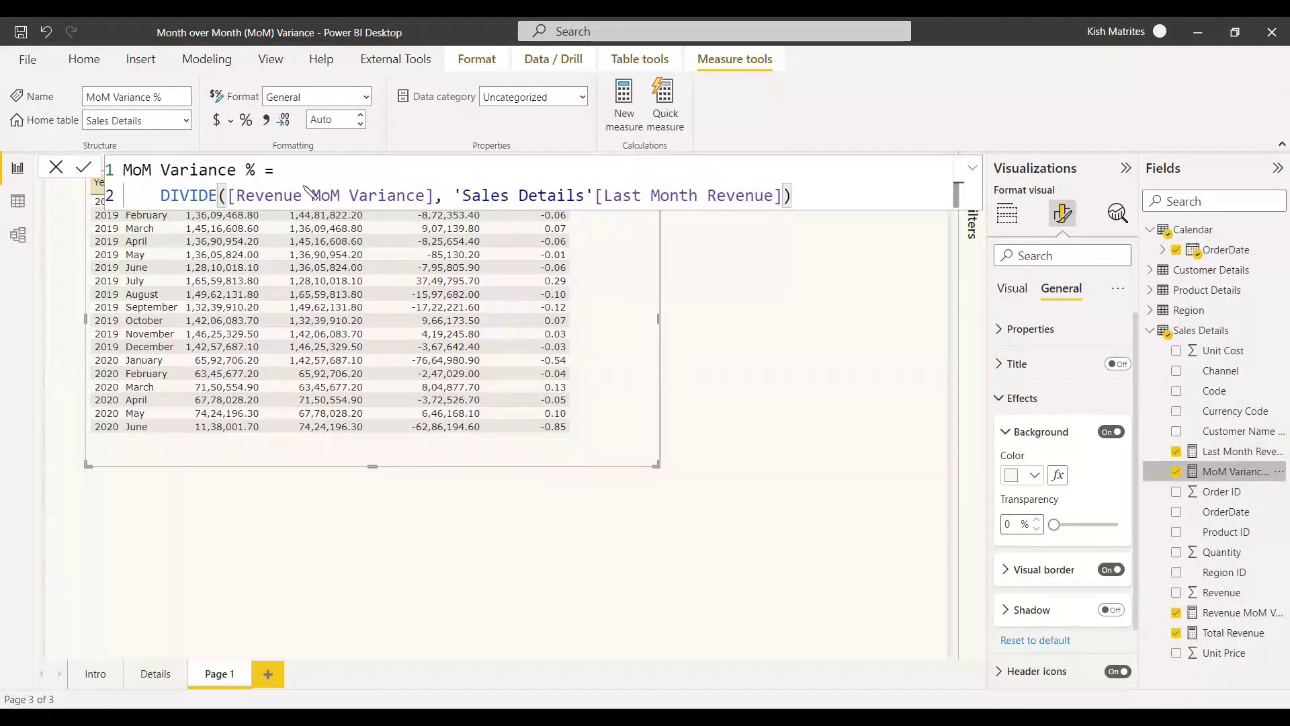
pyautogui.click(246, 121)
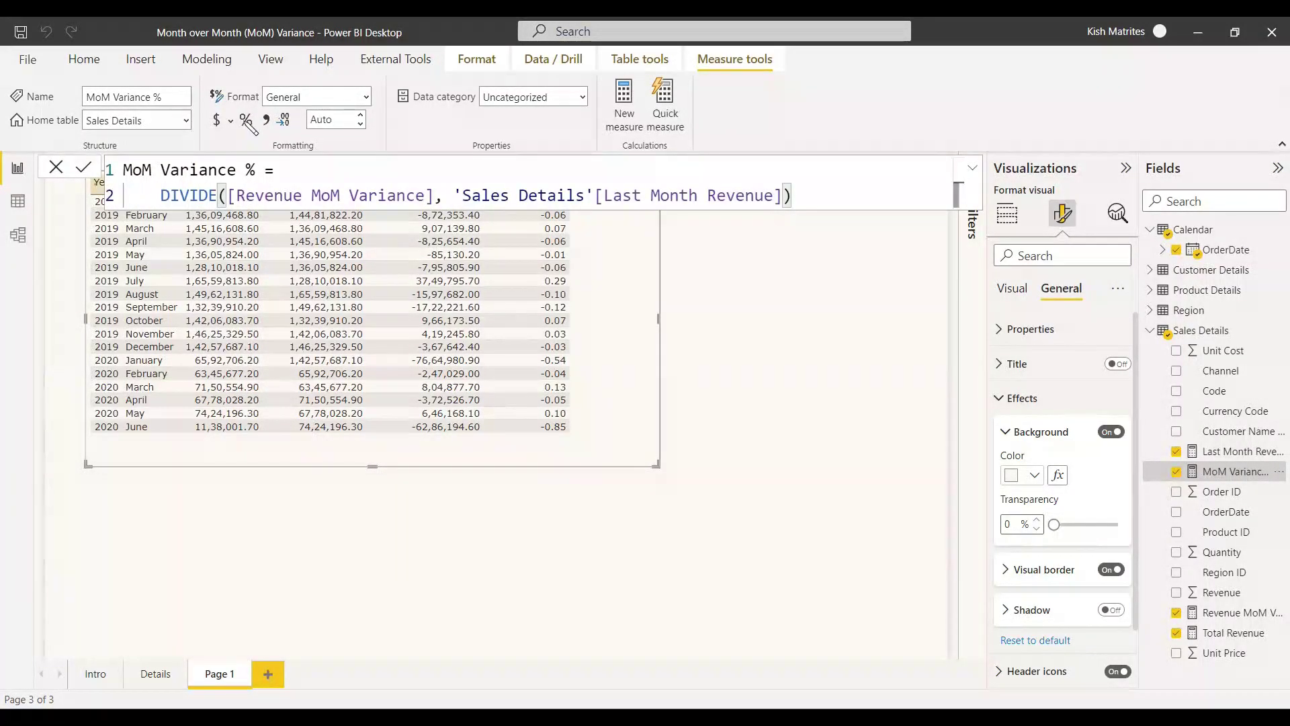
pyautogui.click(56, 167)
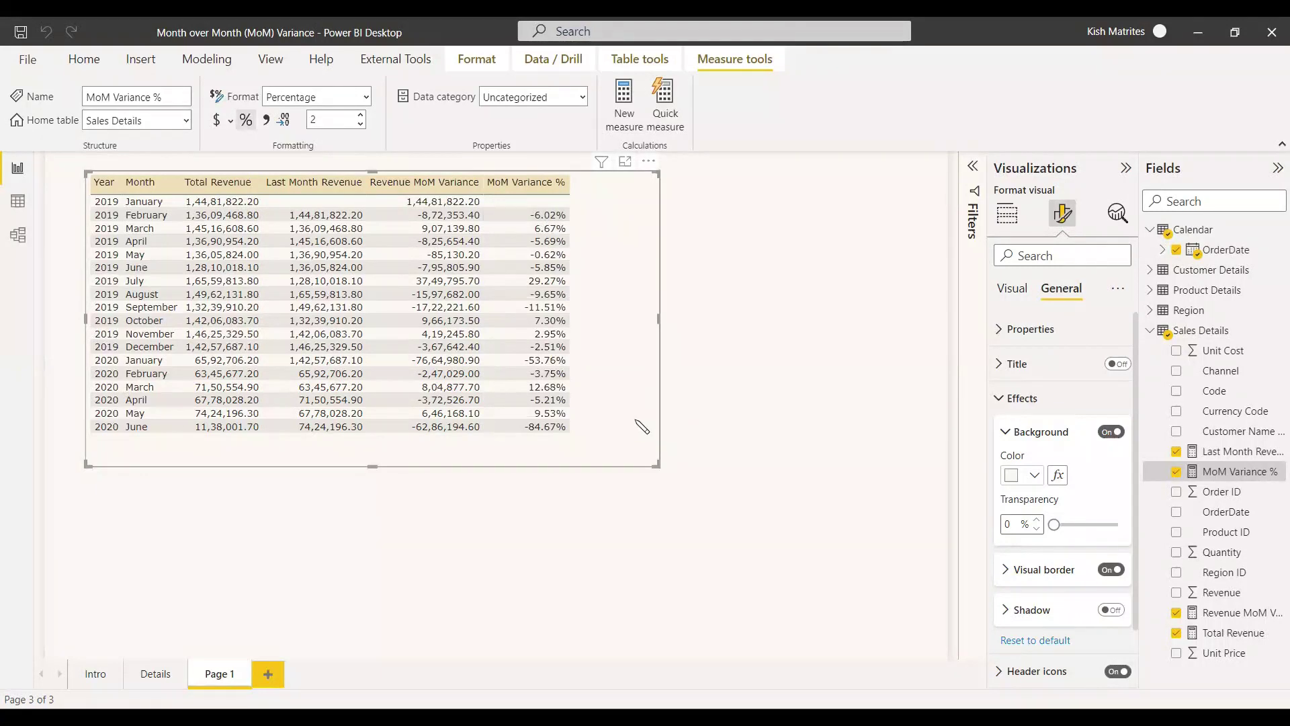
# Shrink the table visual's width and height to fit its columns
pyautogui.click(544, 215)
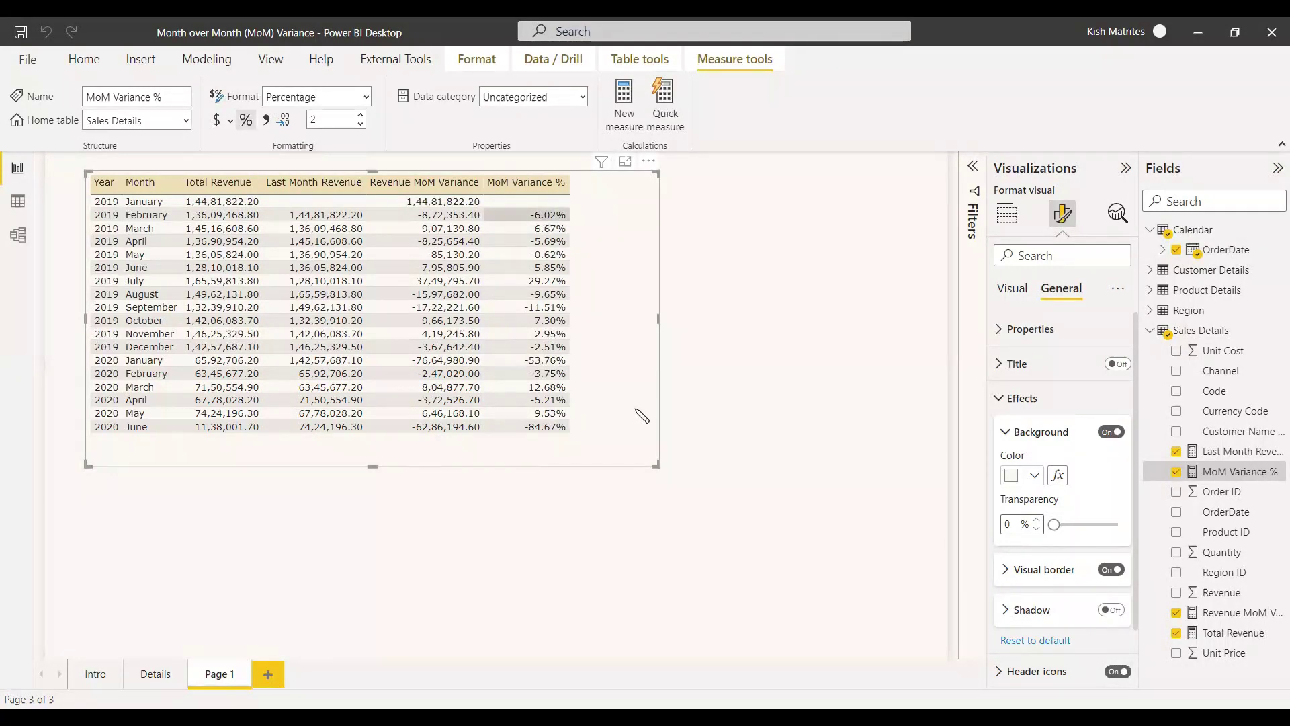
pyautogui.moveTo(657, 321); pyautogui.dragTo(580, 330)
pyautogui.moveTo(336, 465); pyautogui.dragTo(339, 454)
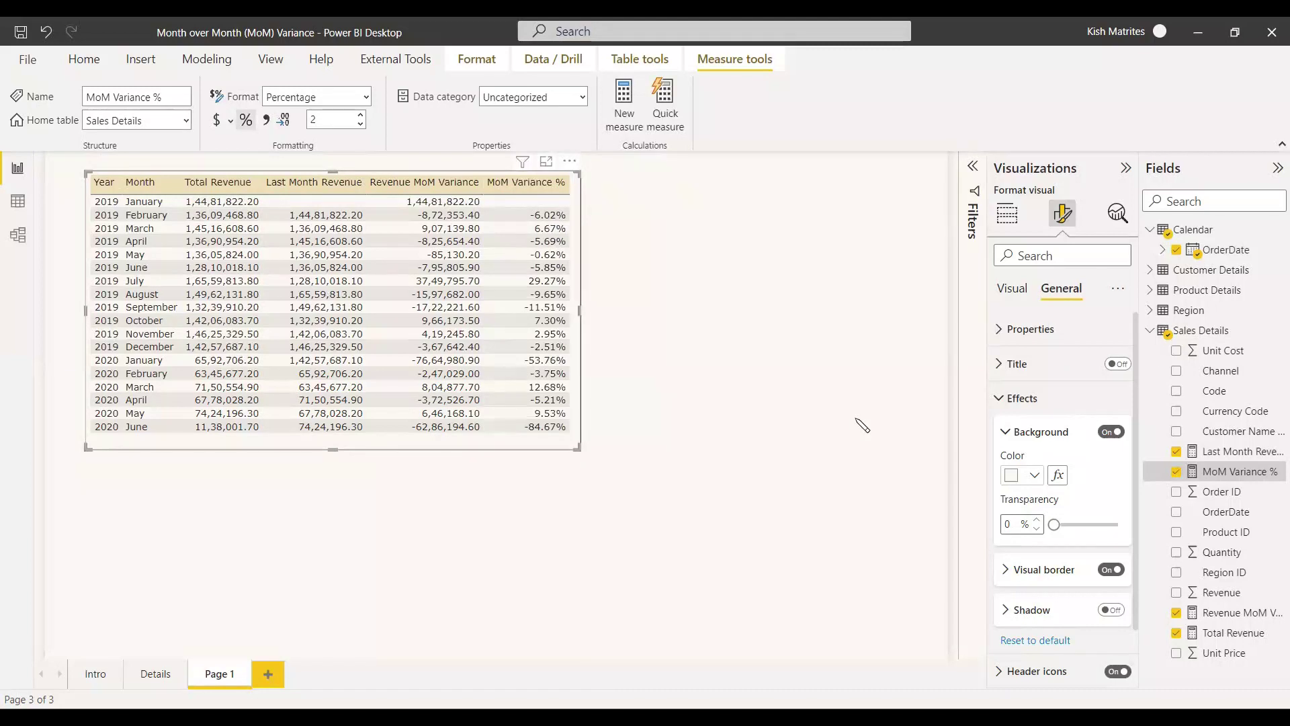